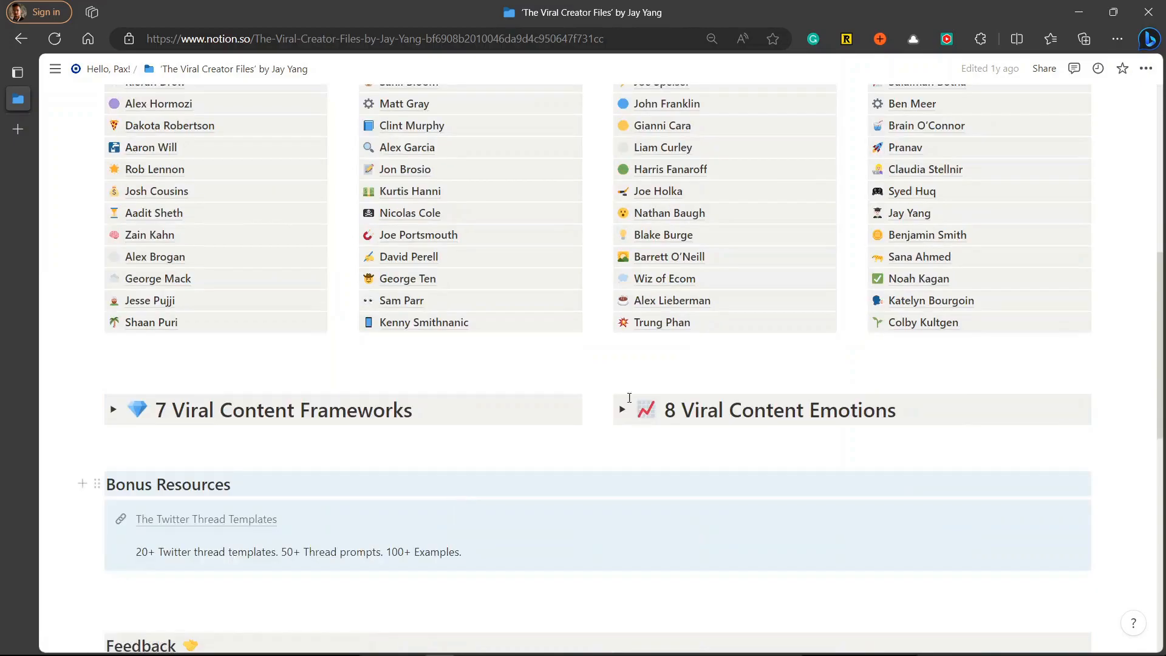
- Open the export options for the 'The Viral Creator Files' page, with HTML as the format and Default View for the included databases
click(1141, 77)
click(1143, 74)
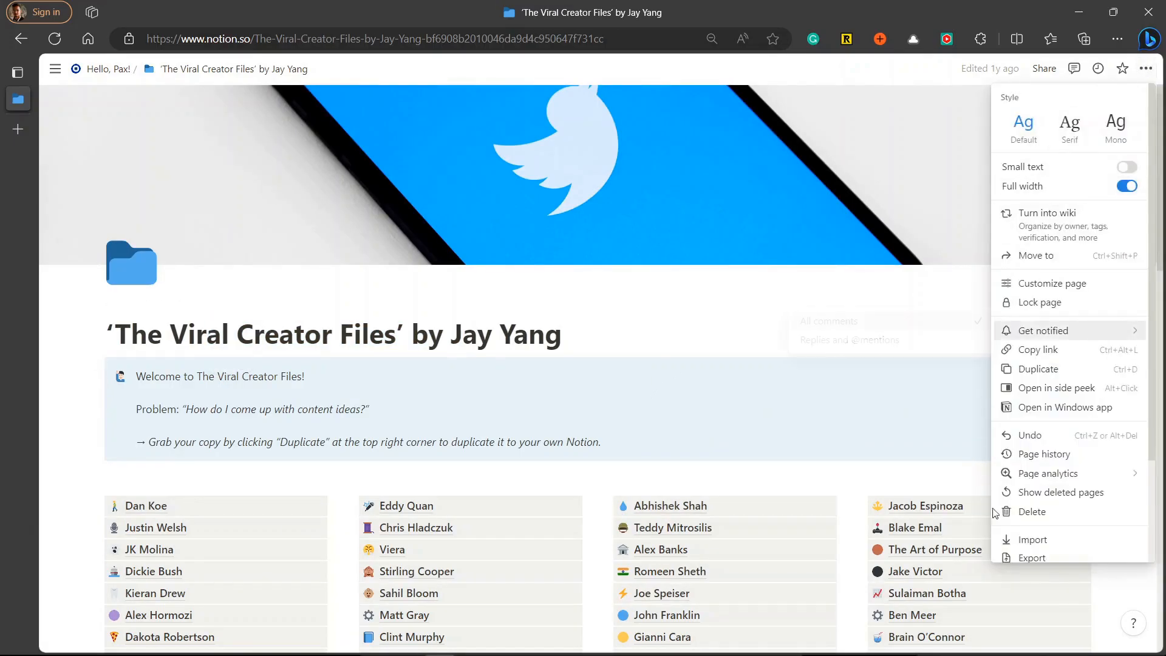
click(1021, 557)
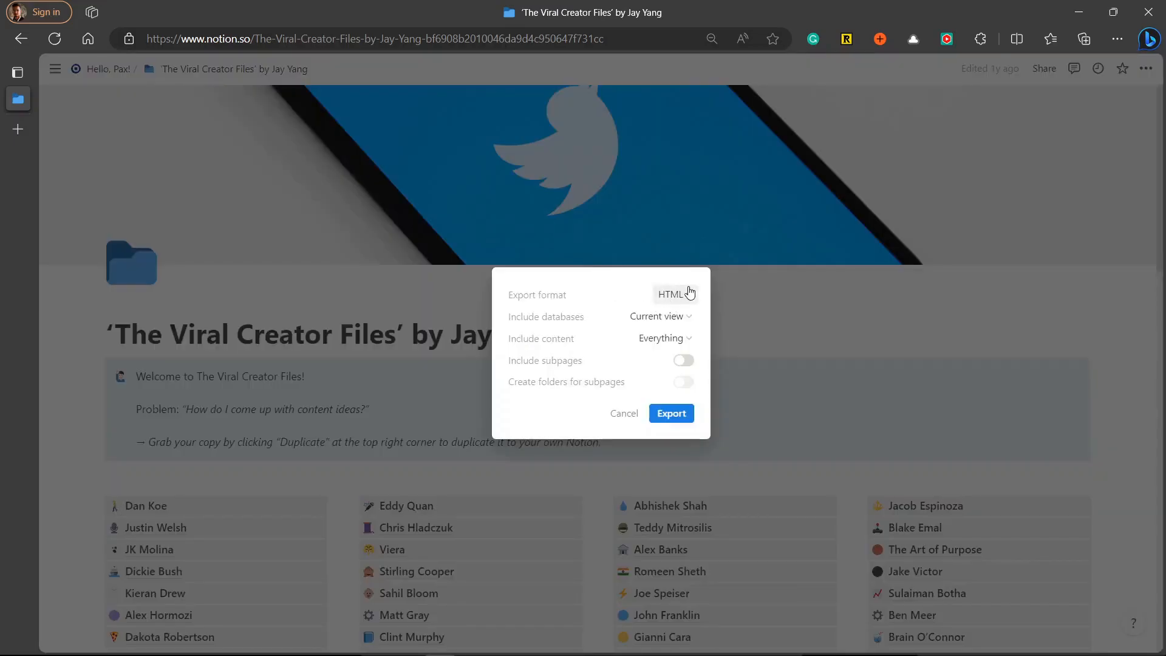
click(672, 297)
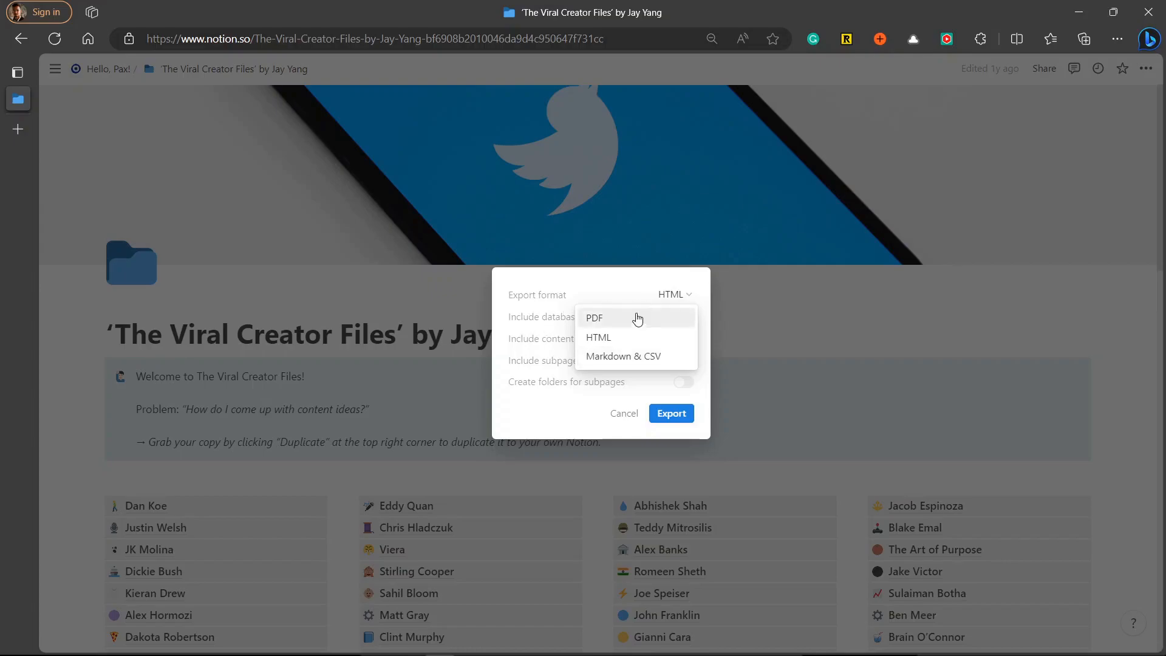
click(627, 339)
click(659, 317)
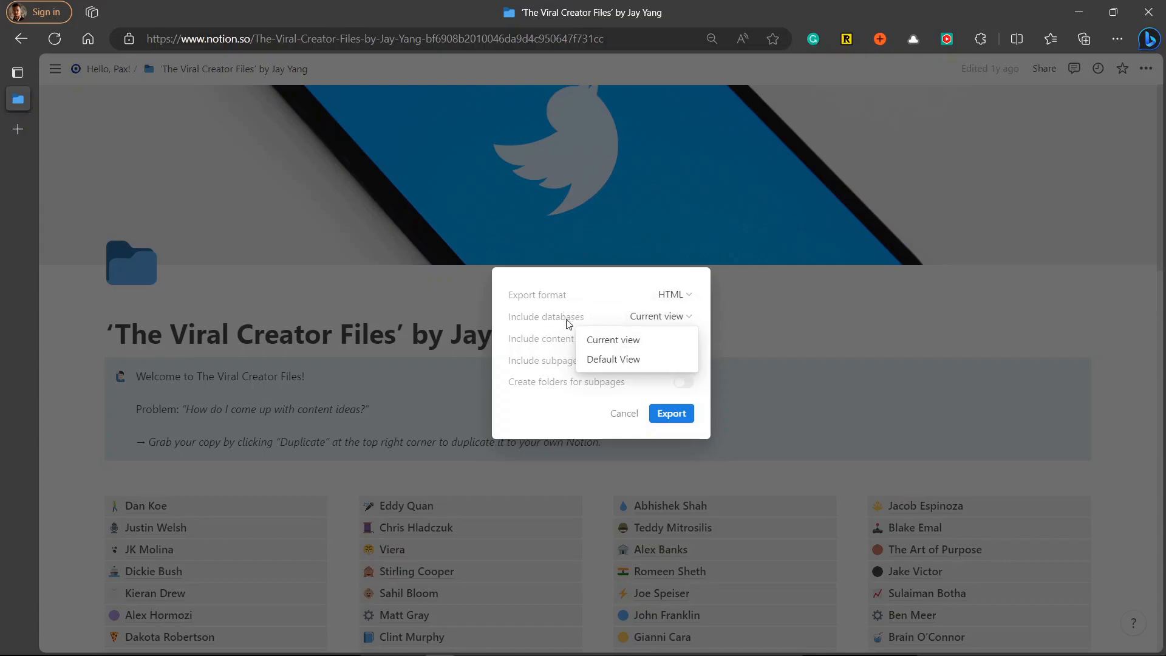
click(621, 362)
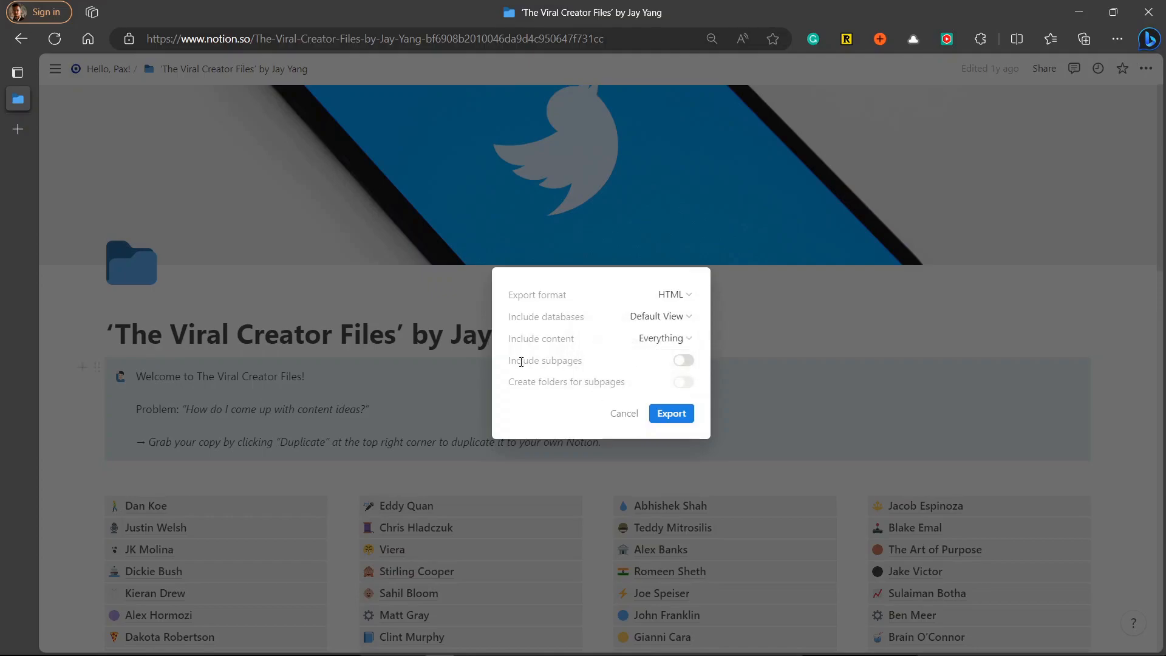
- Include subpages, create folders for them, and export the page
click(679, 364)
drag(516, 382, 597, 382)
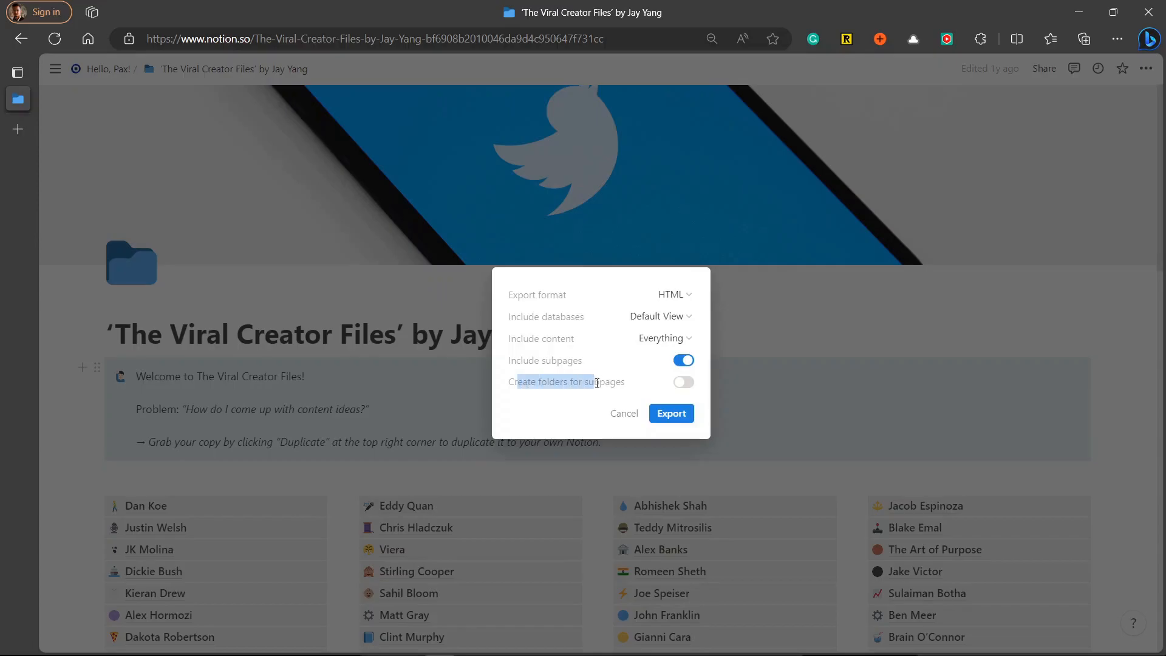
click(681, 382)
click(675, 414)
- Dismiss the download dialog for the exported page archive
drag(573, 332, 622, 333)
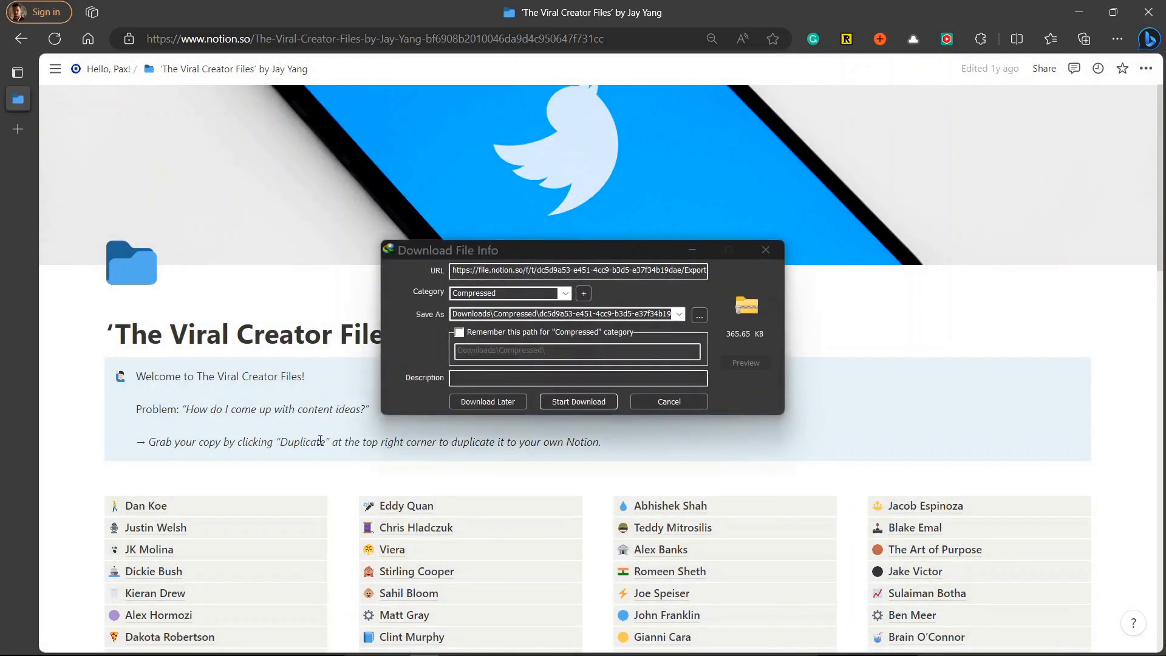
click(742, 347)
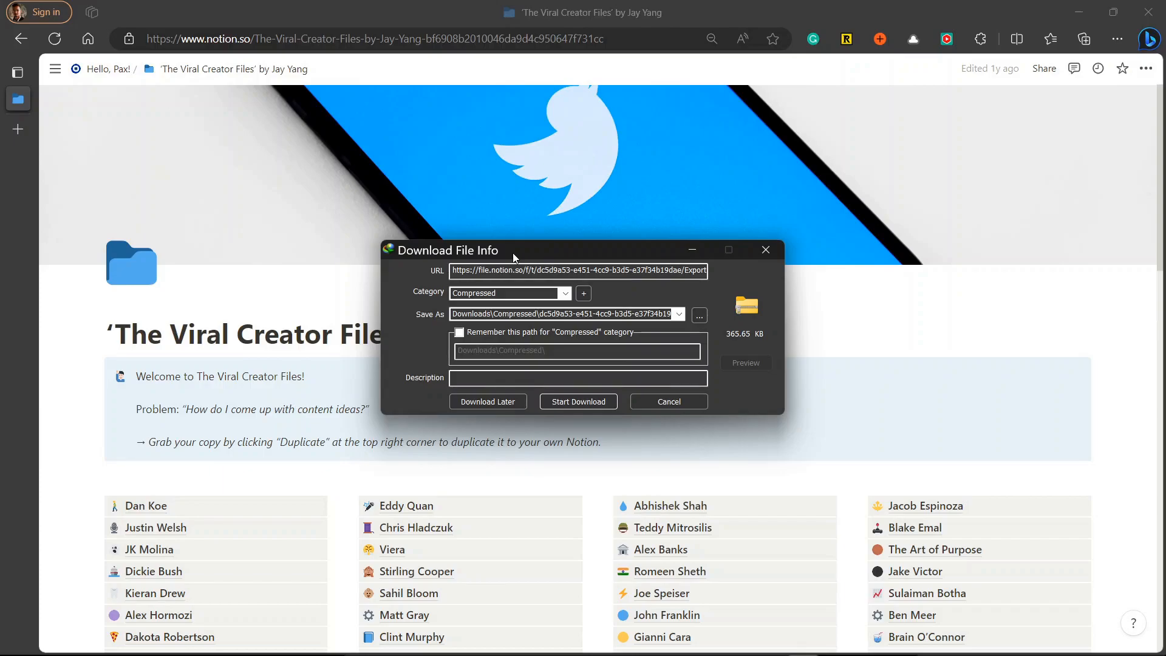
click(770, 251)
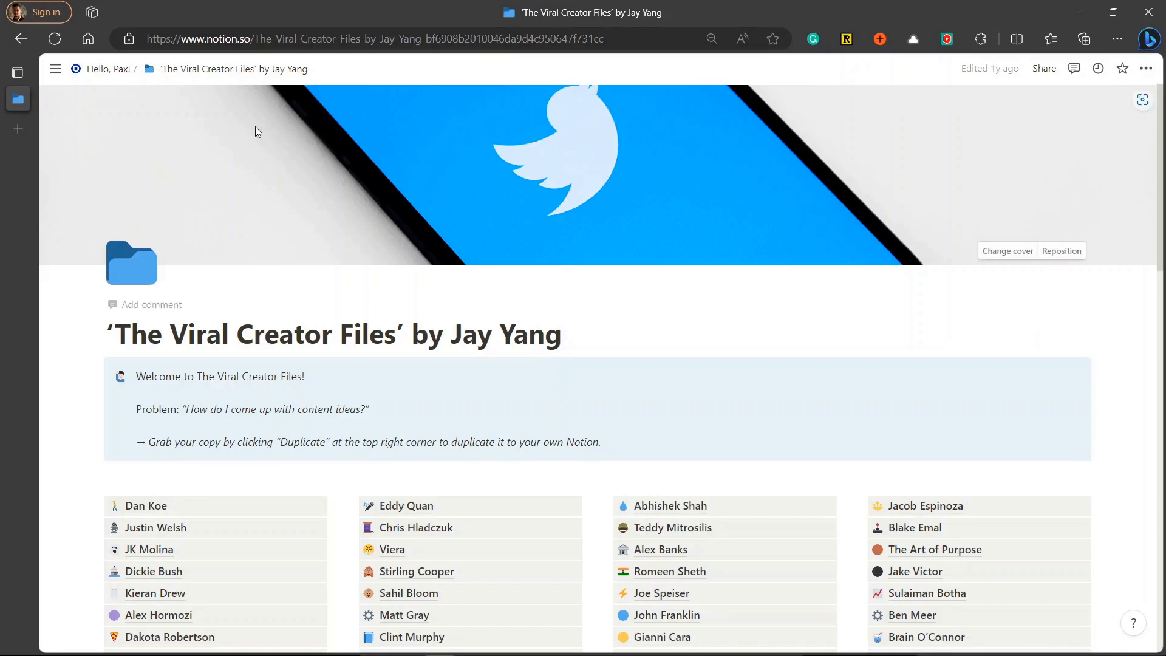
- Go to the workspace settings and open the export options for all workspace content
mouse_move(55, 69)
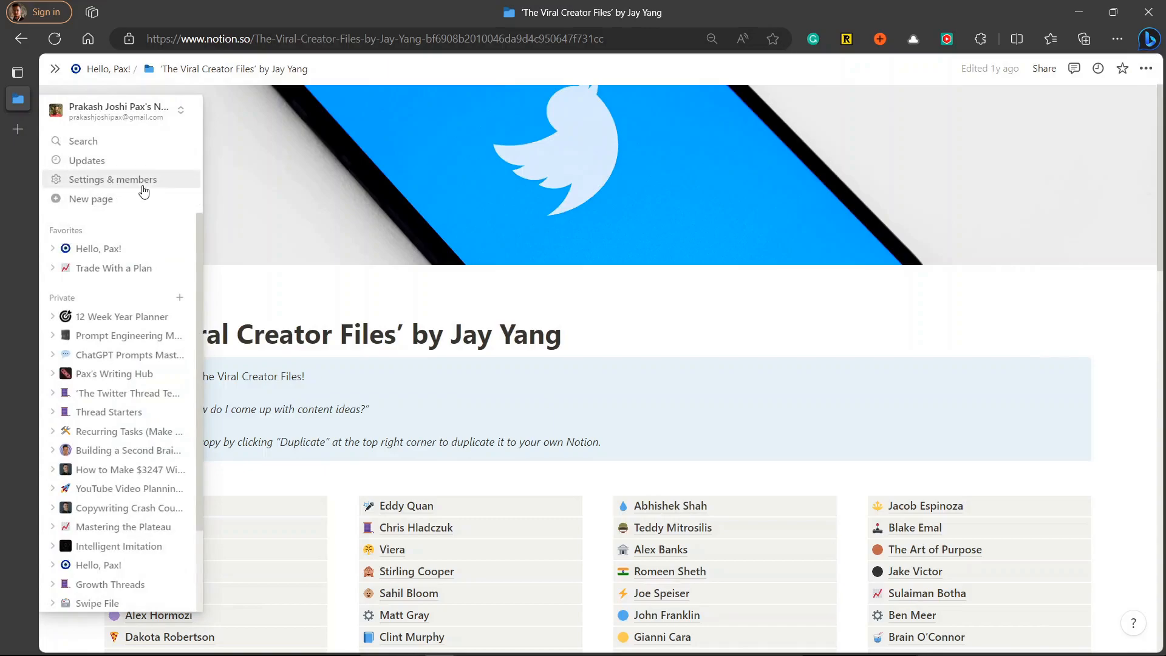
click(161, 183)
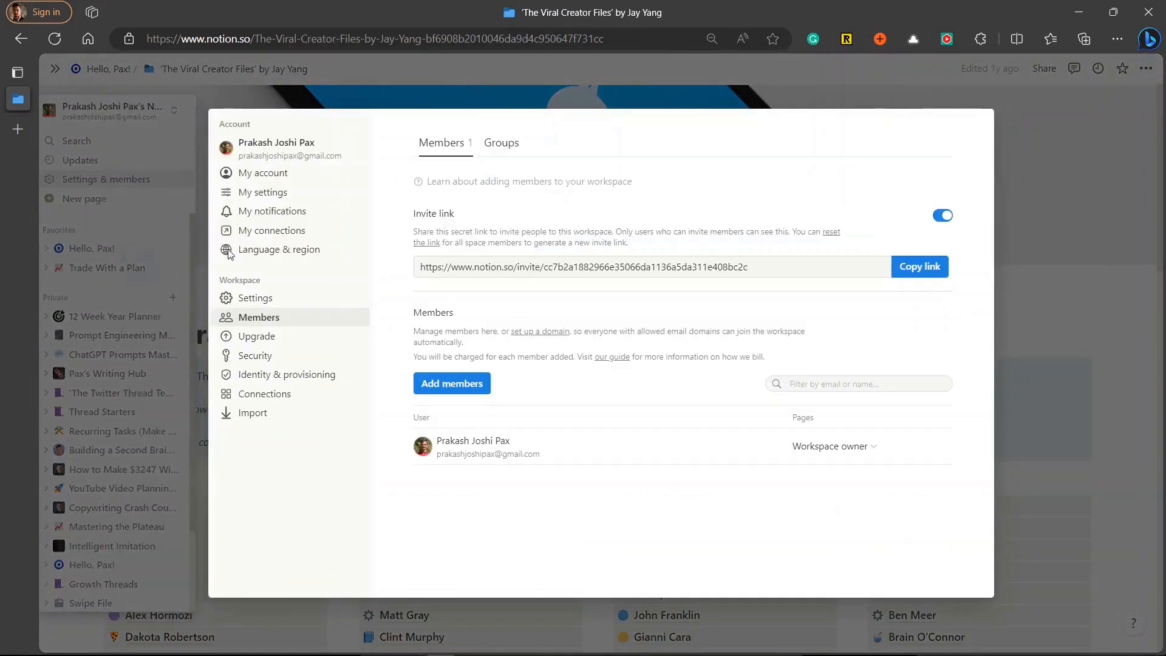
click(315, 302)
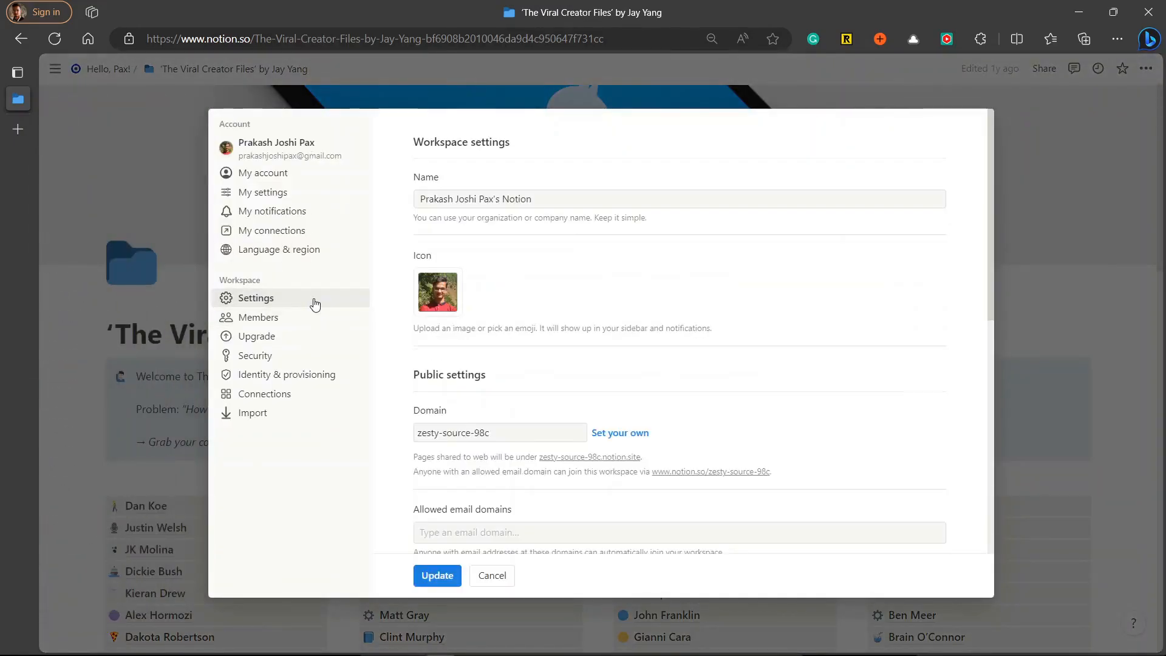
scroll(604, 403, down, 5)
drag(404, 336, 474, 336)
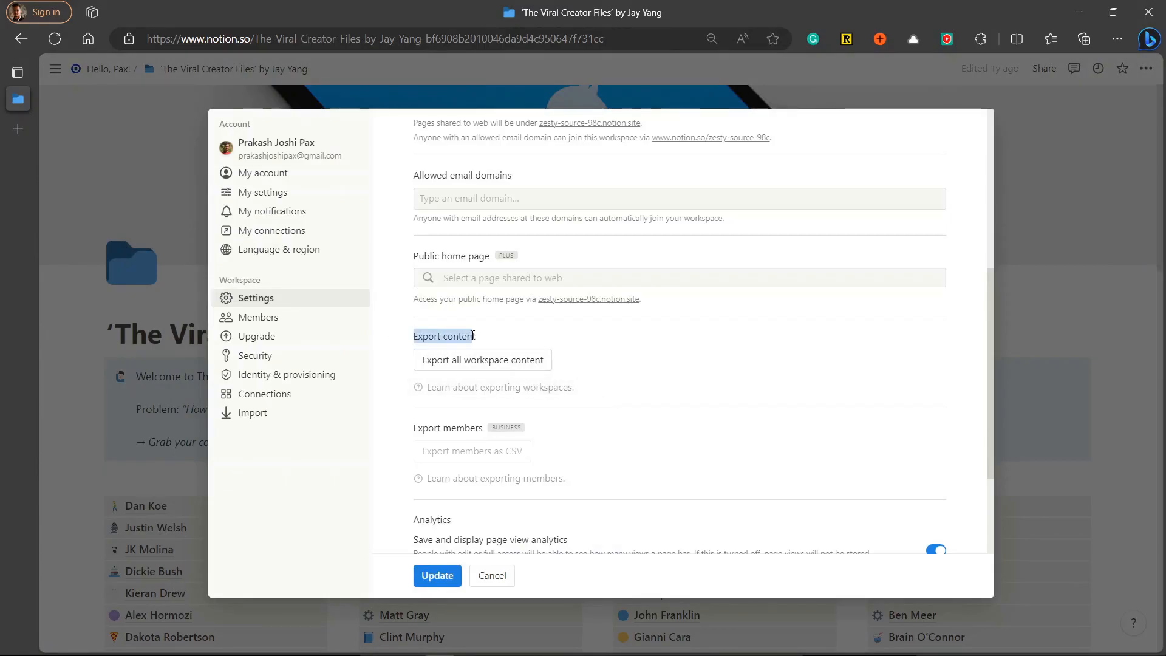
click(478, 337)
click(475, 367)
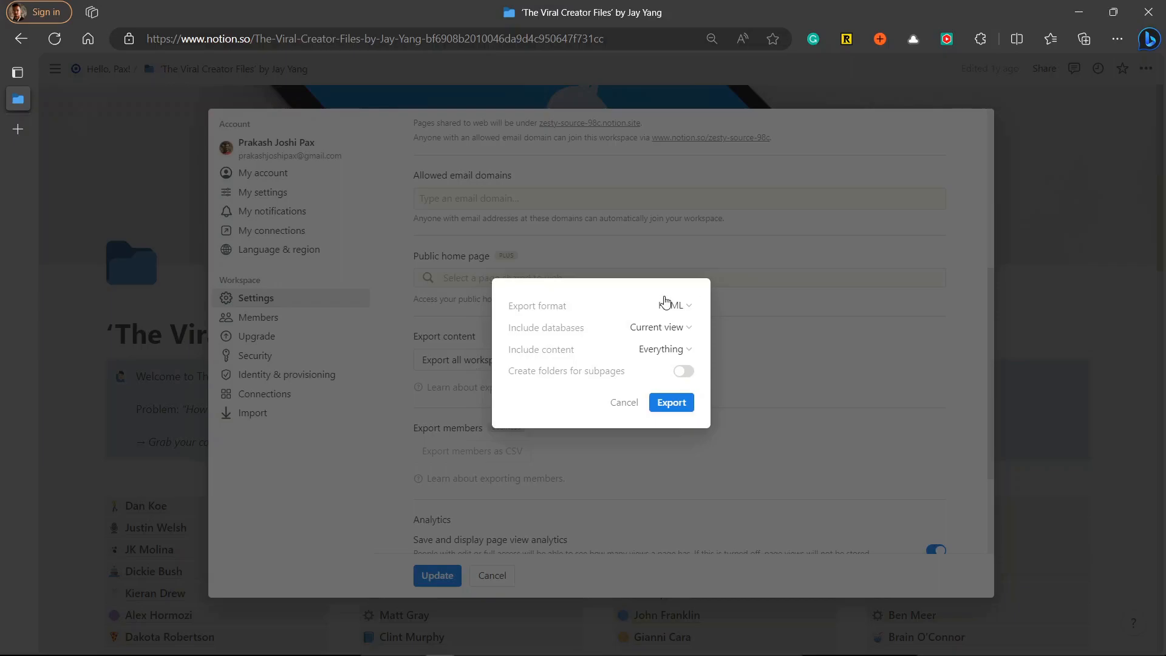
- Configure the workspace export as HTML with databases in Default View and Everything as the included content
click(665, 303)
click(666, 351)
click(638, 329)
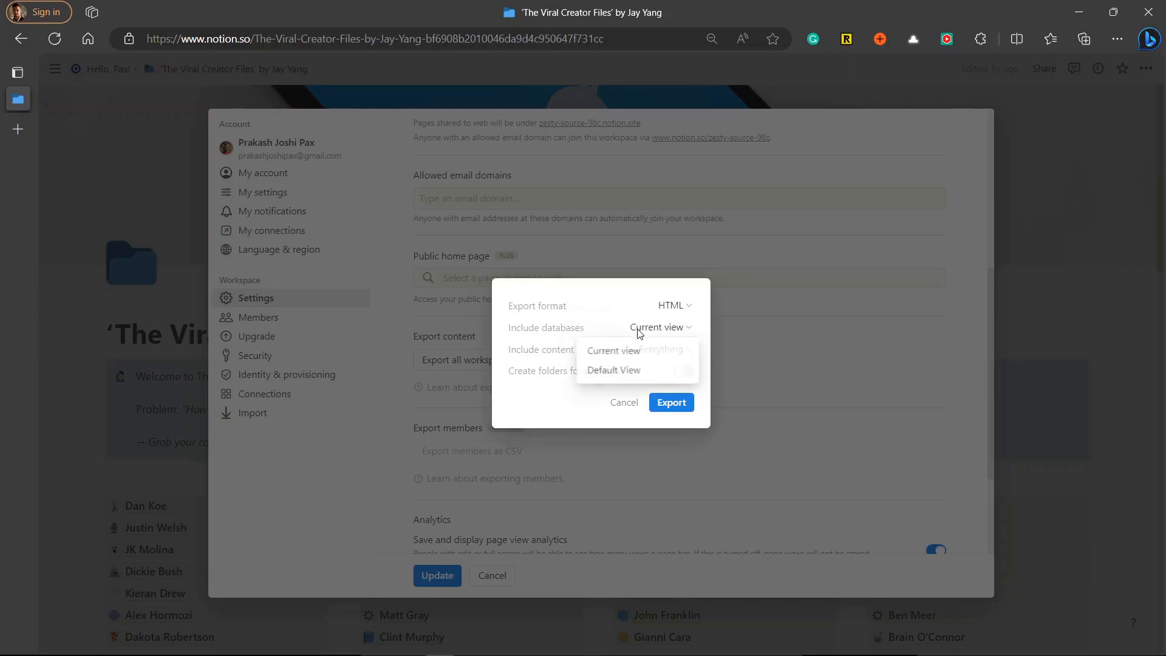
click(638, 376)
click(674, 351)
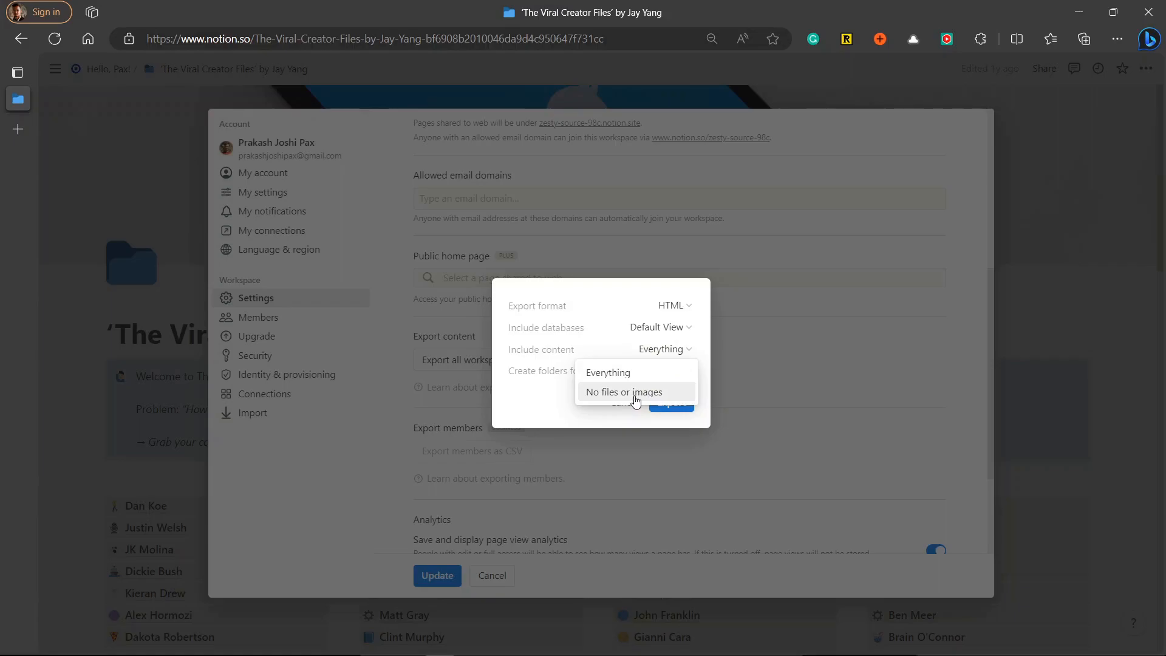
click(638, 351)
click(660, 352)
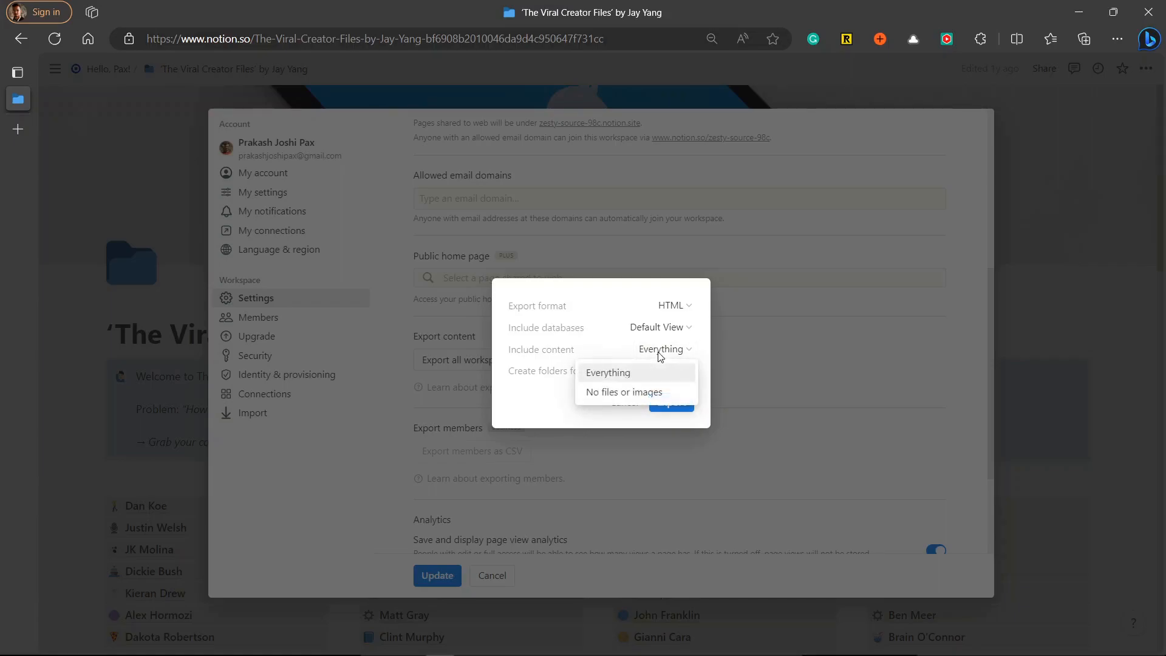
click(571, 354)
- Turn on folder creation for subpages, export the workspace, and close the progress dialog
drag(522, 372, 611, 377)
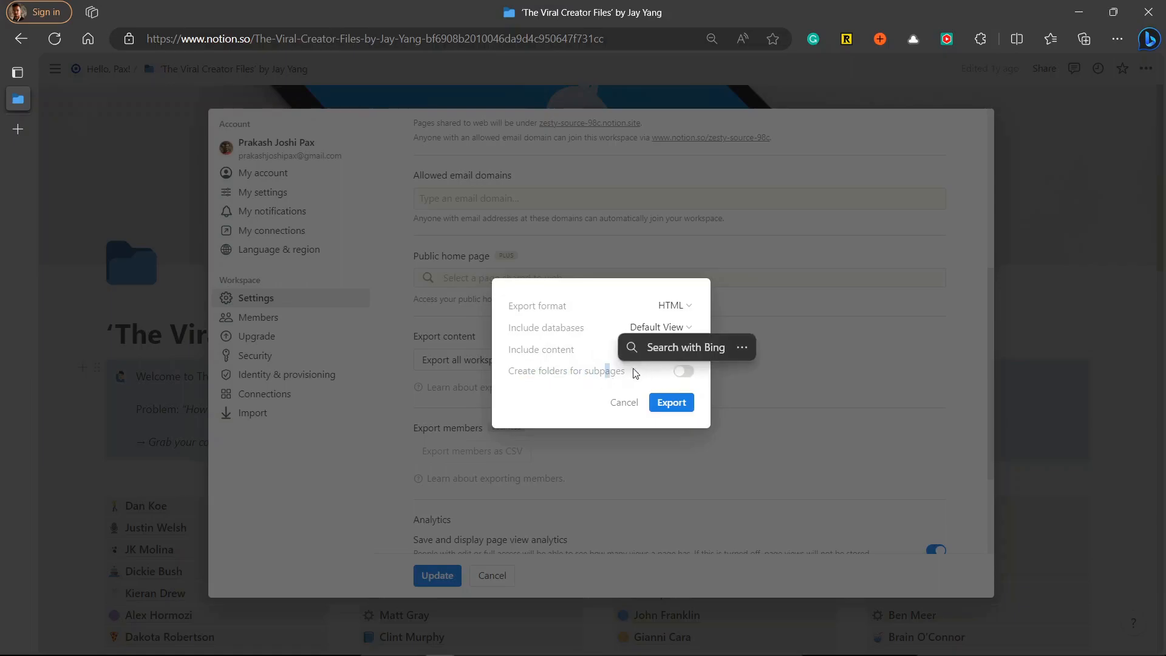
click(684, 371)
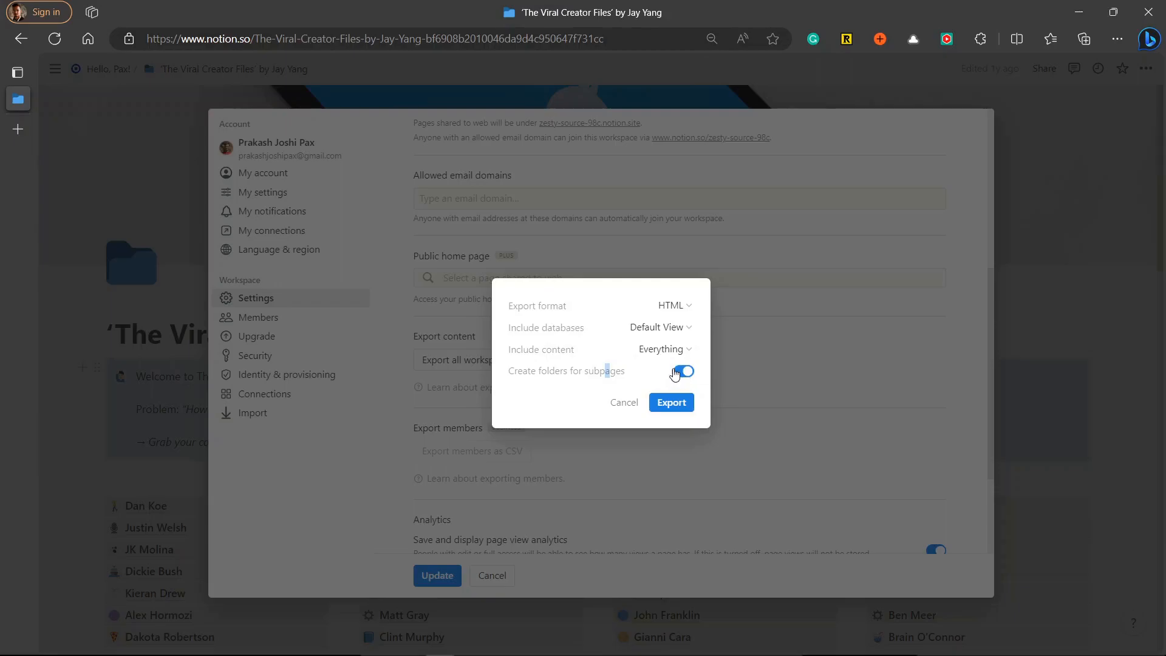
click(680, 410)
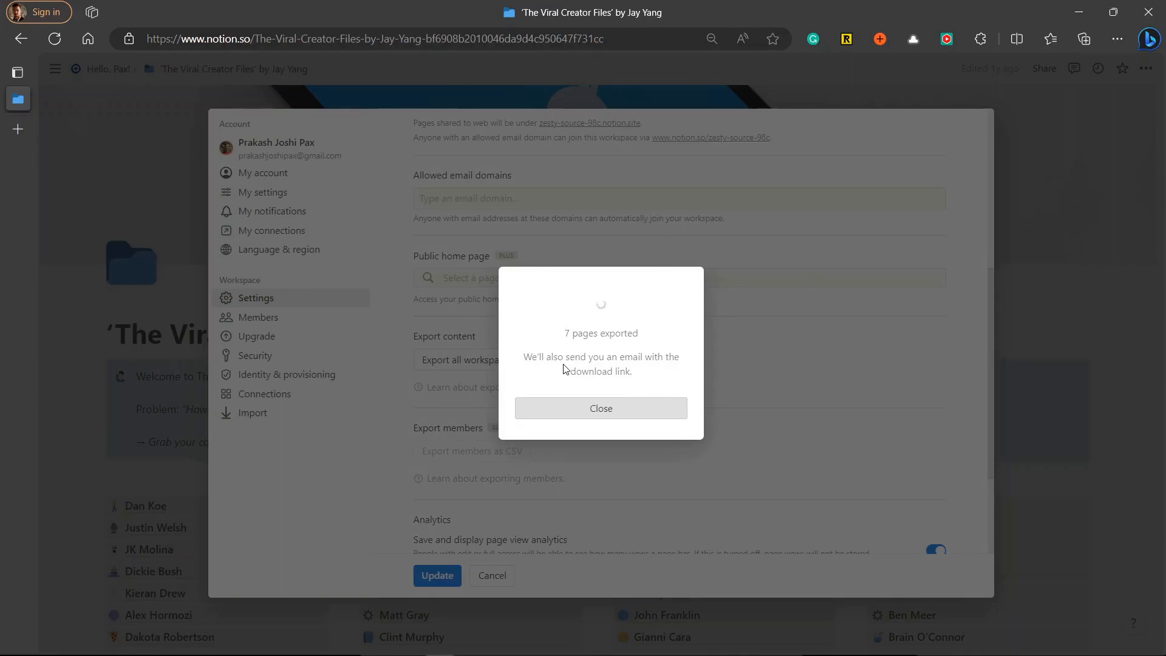
click(588, 415)
- Go to gmail.com and open the earlier "Your Notion export is ready" message from the sender Notion
click(252, 39)
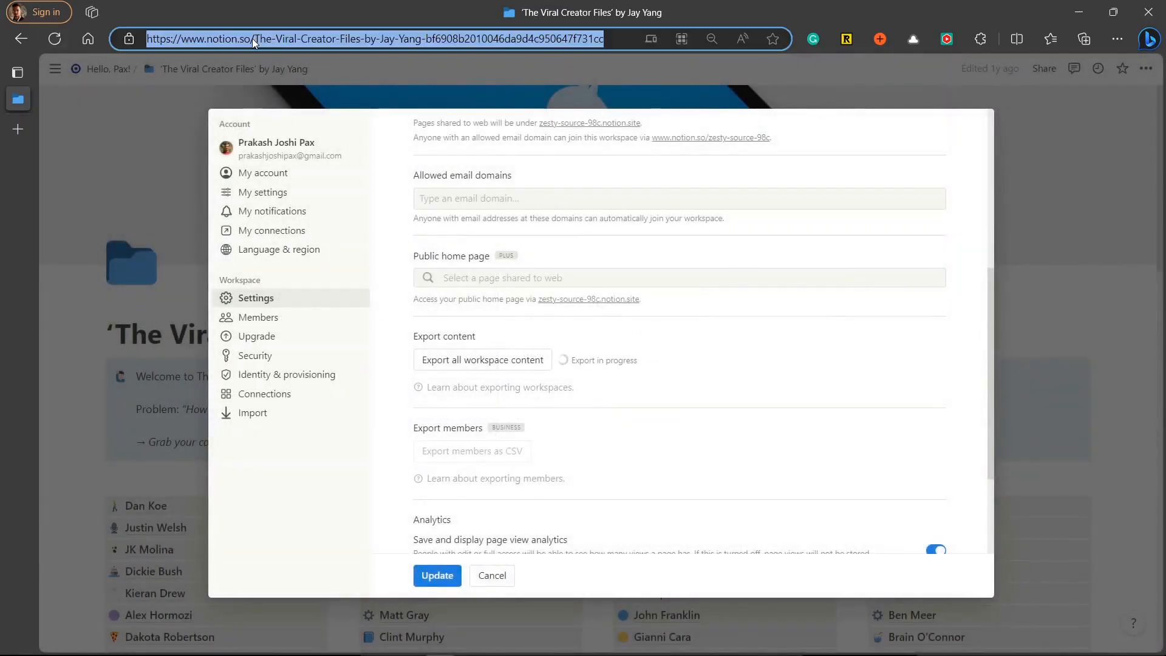
text(gmail.com)
key(Return)
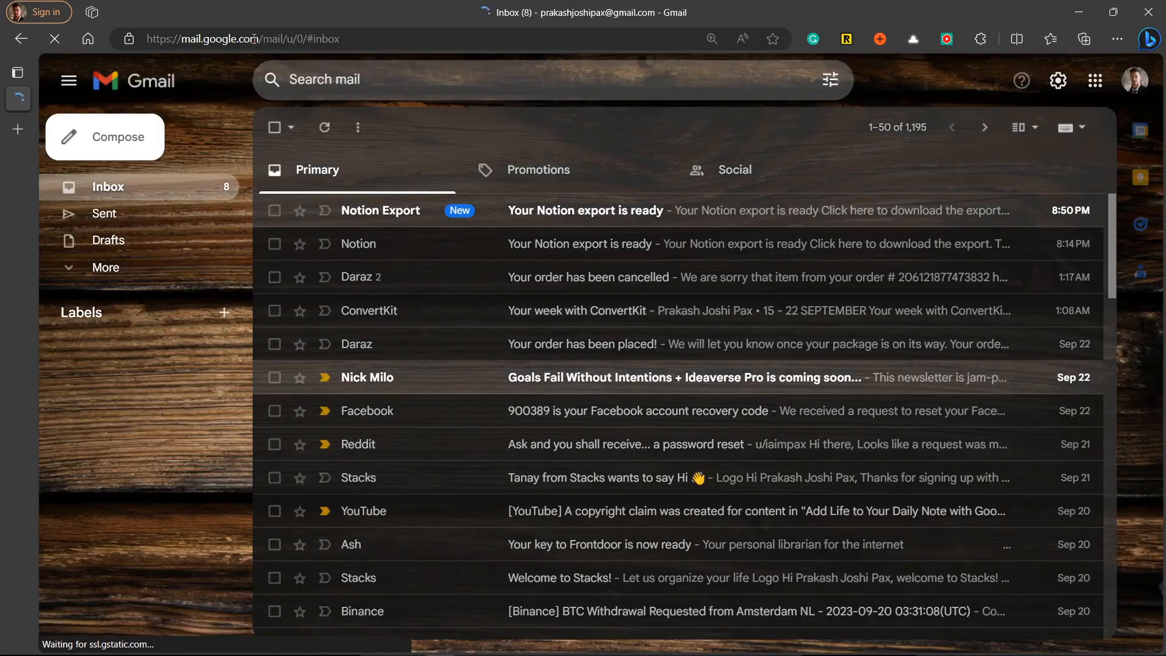
click(614, 246)
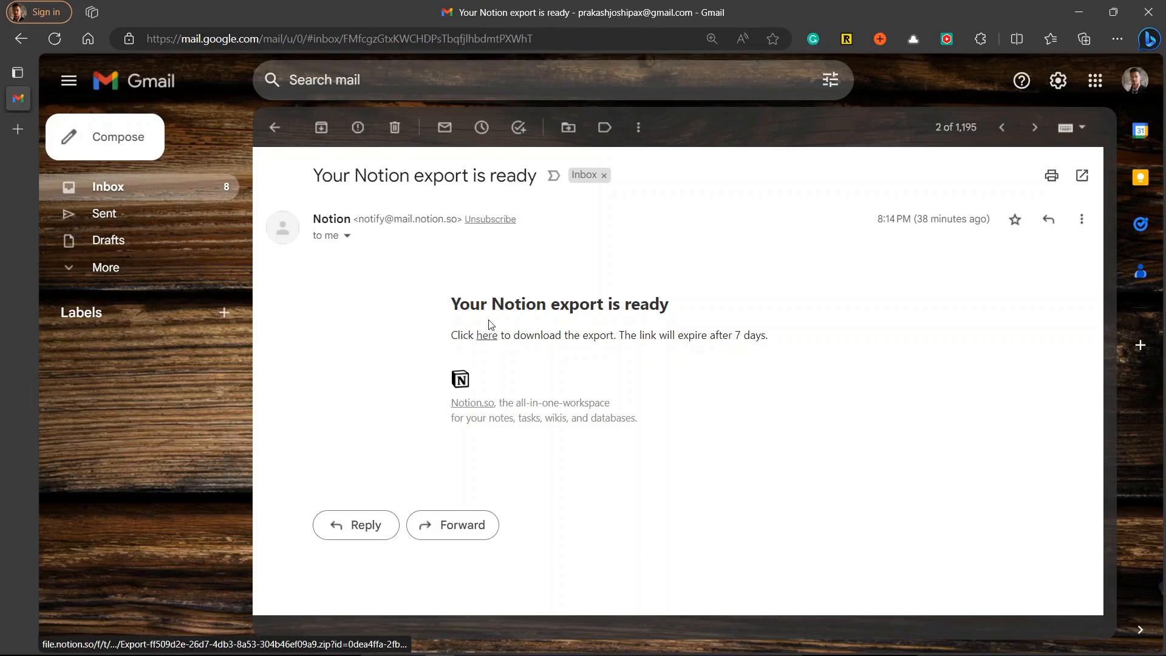
- Download the export through the link in the message, adding the duplicate with a numbered file name
drag(458, 312, 640, 305)
drag(555, 338, 657, 340)
click(529, 372)
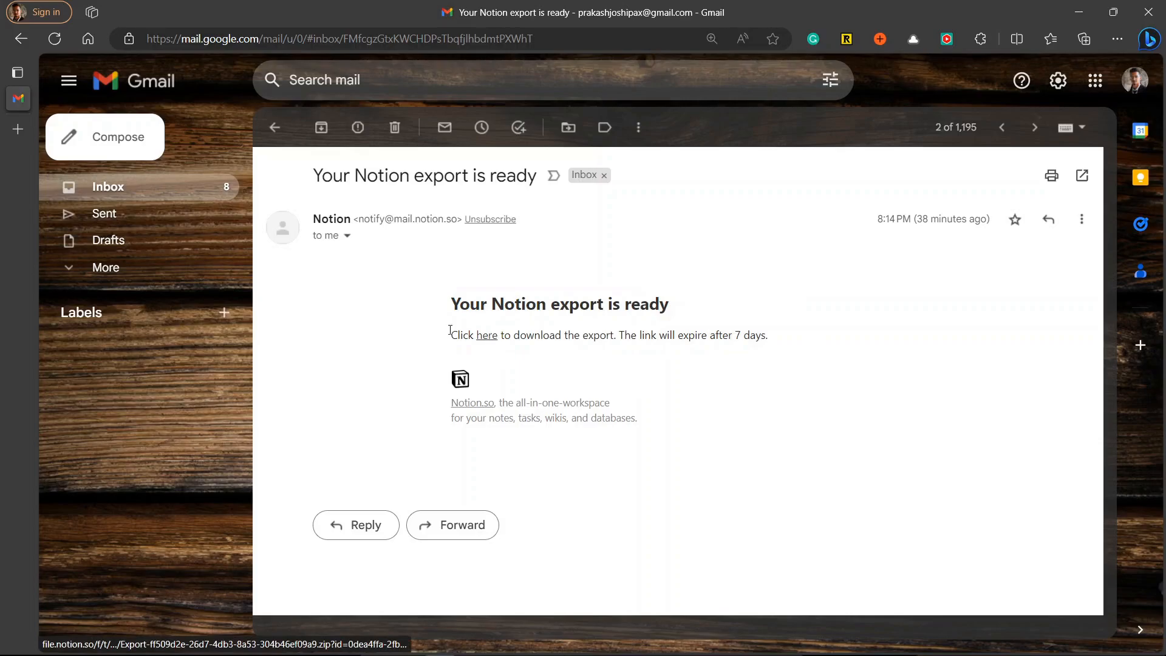
click(488, 338)
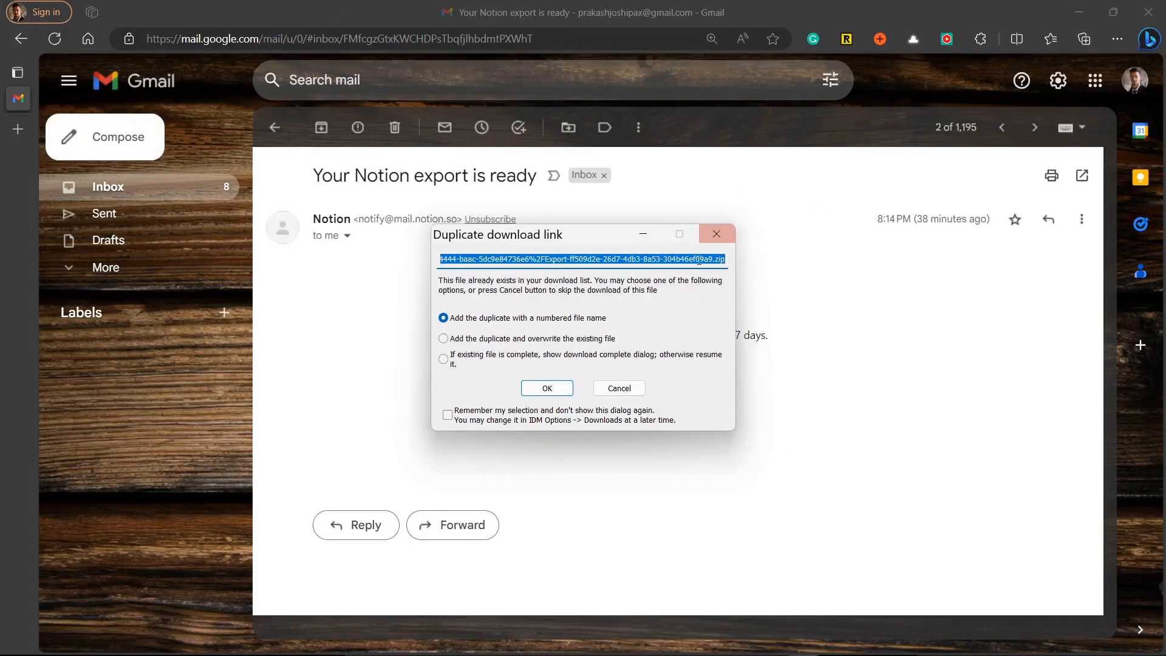
click(548, 387)
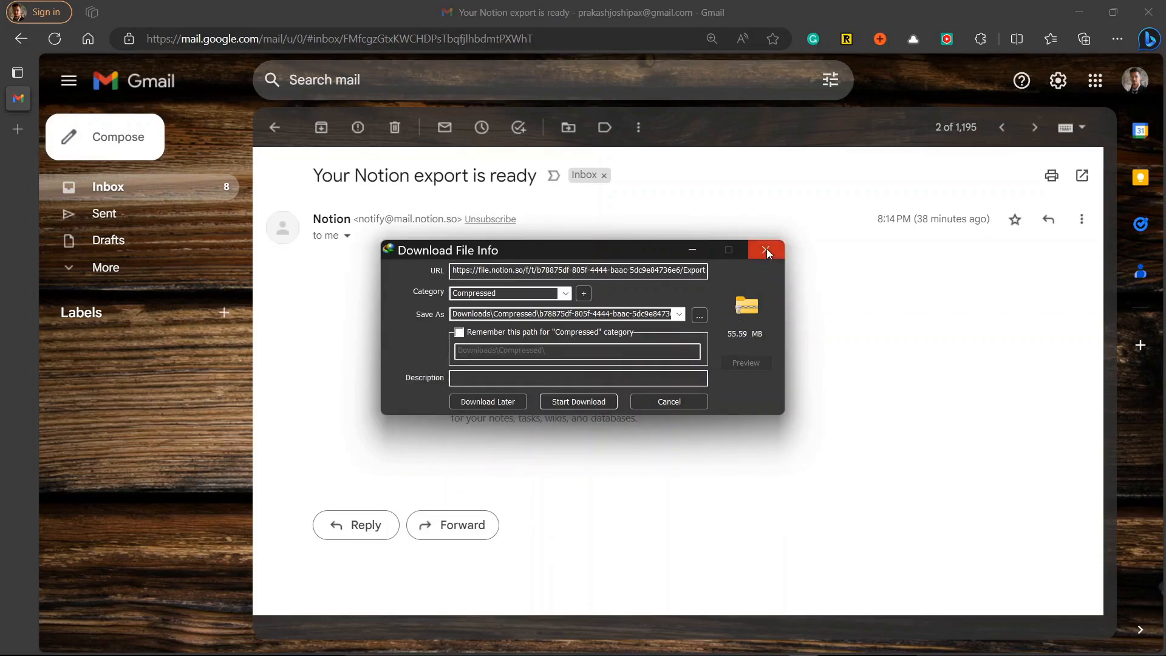
click(578, 402)
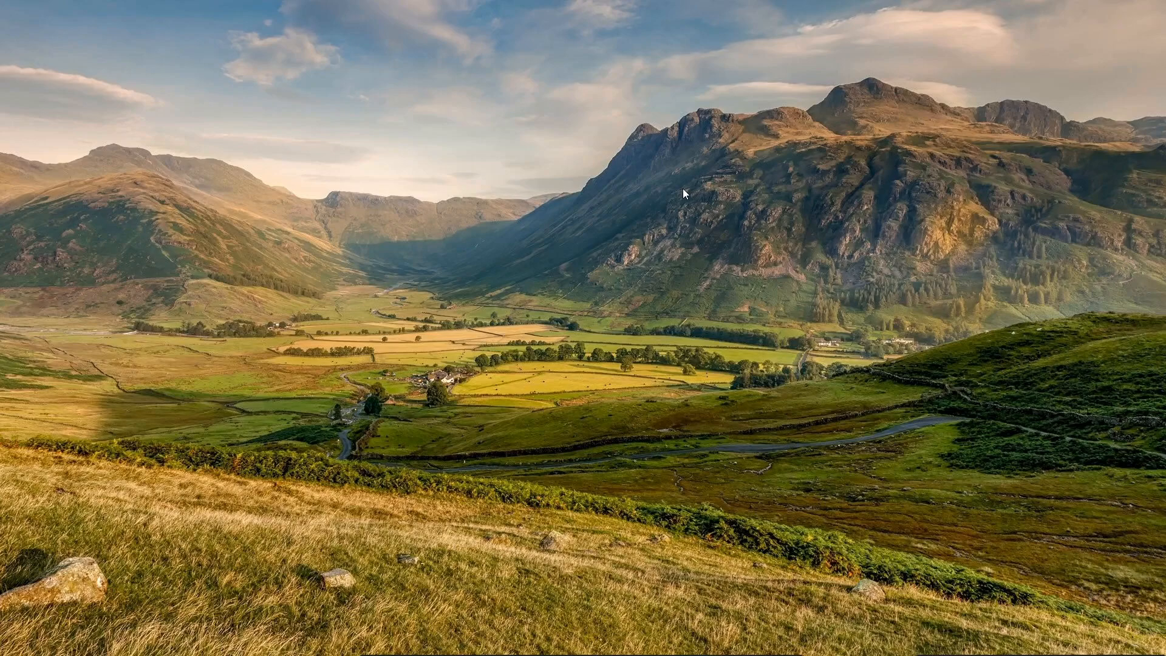
- Switch to Obsidian with the Notion vault and maximize its window
mouse_move(668, 653)
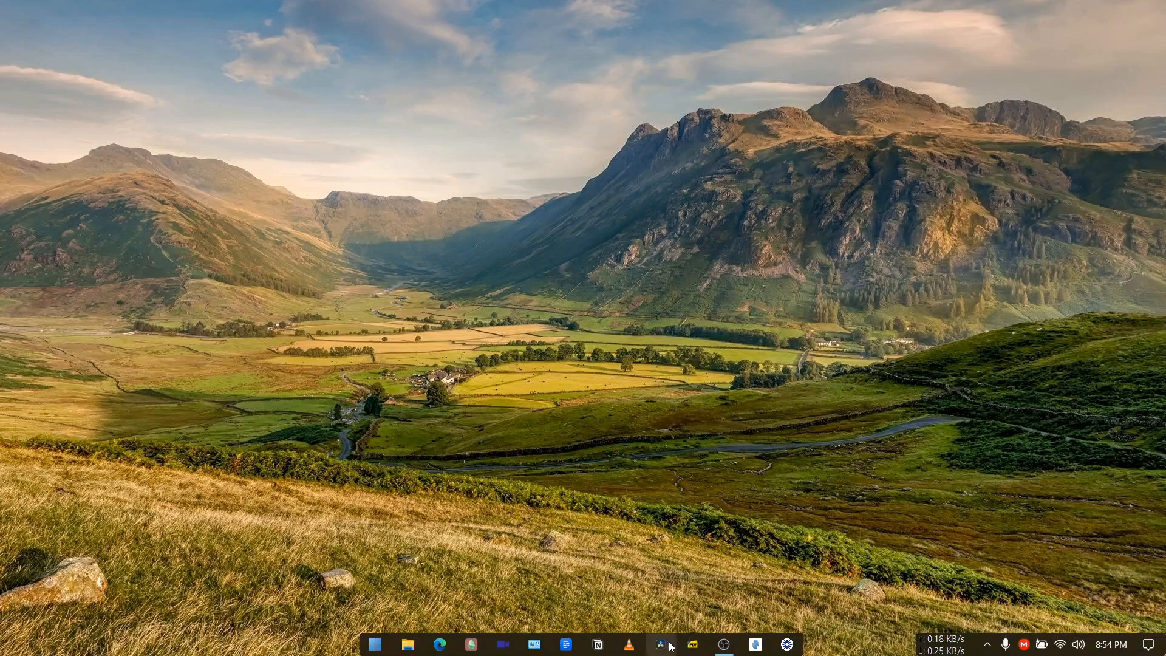
click(562, 647)
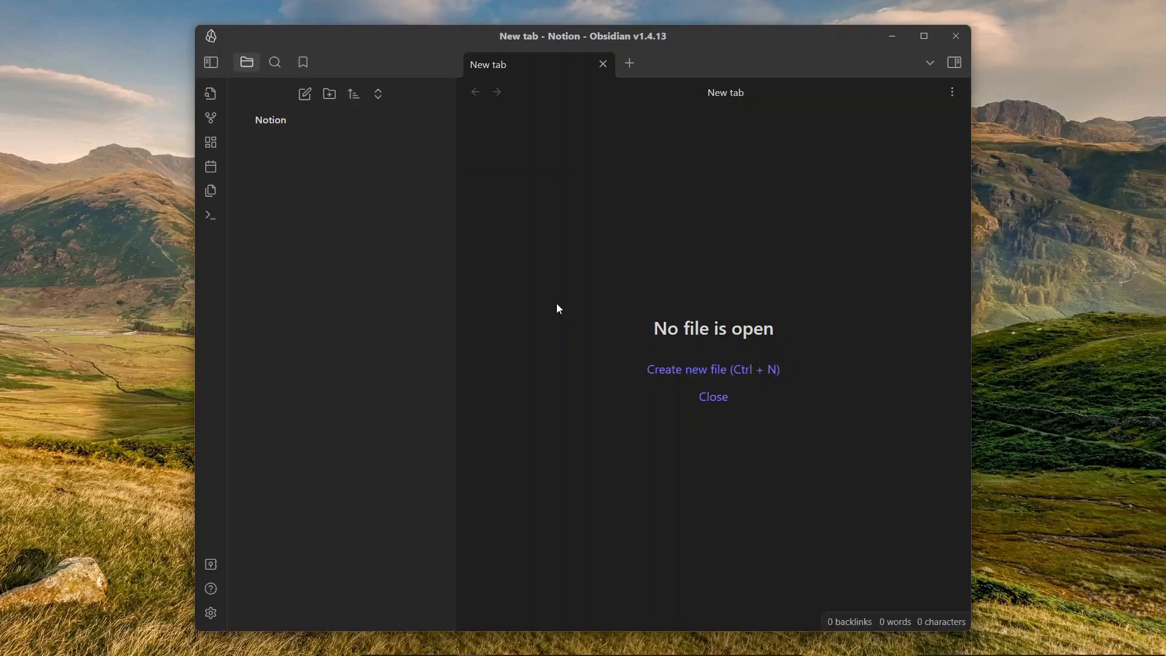
click(925, 37)
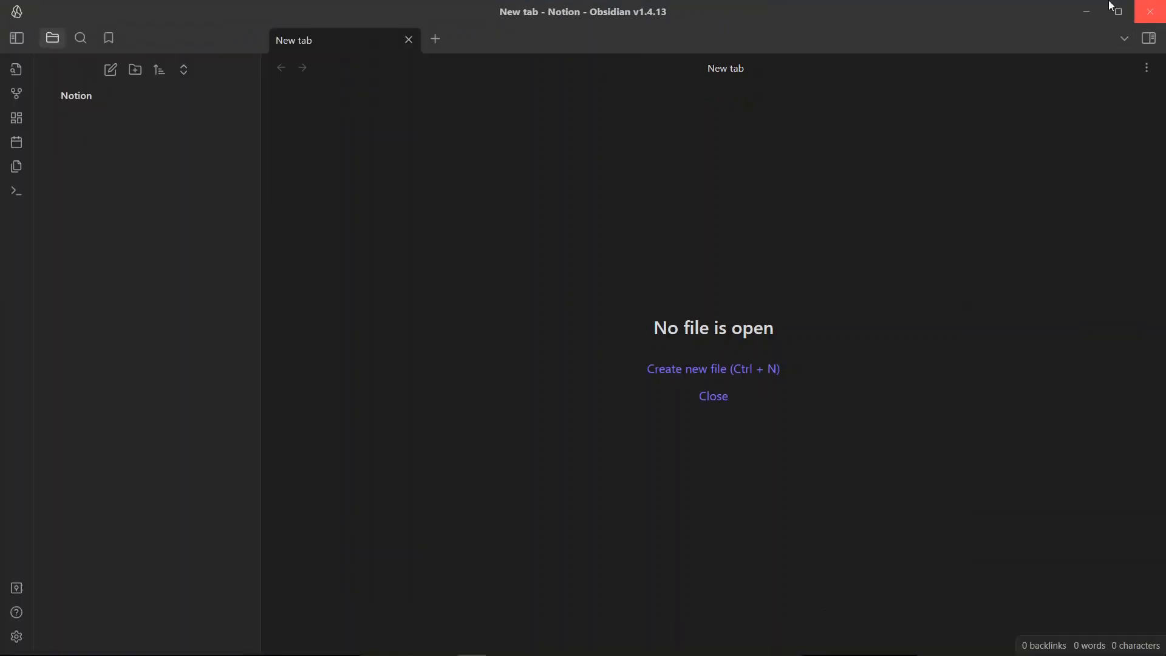
- Search the community plugins for "importer" and install the Importer plugin by Obsidian
click(17, 637)
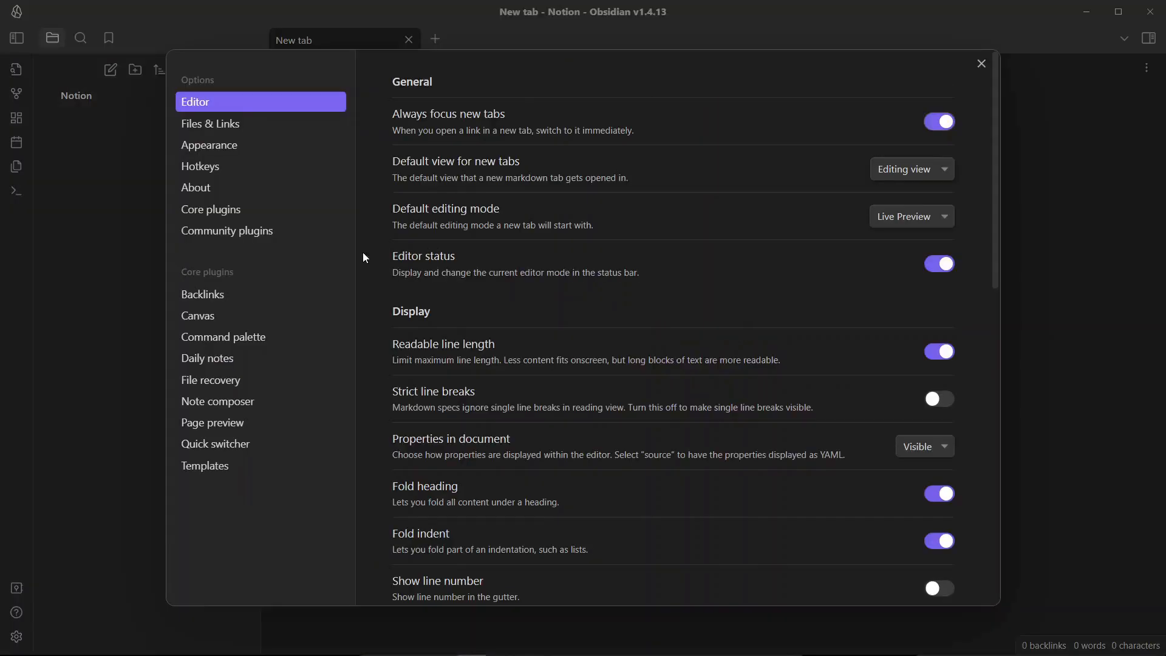
click(227, 231)
click(931, 139)
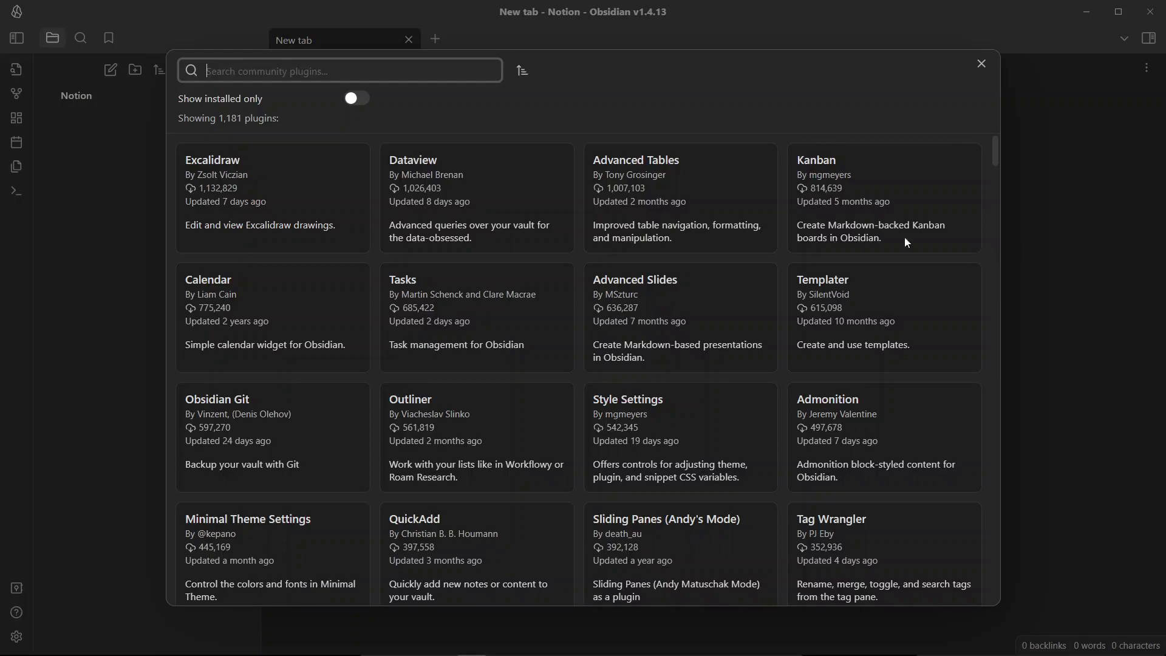
text(importer)
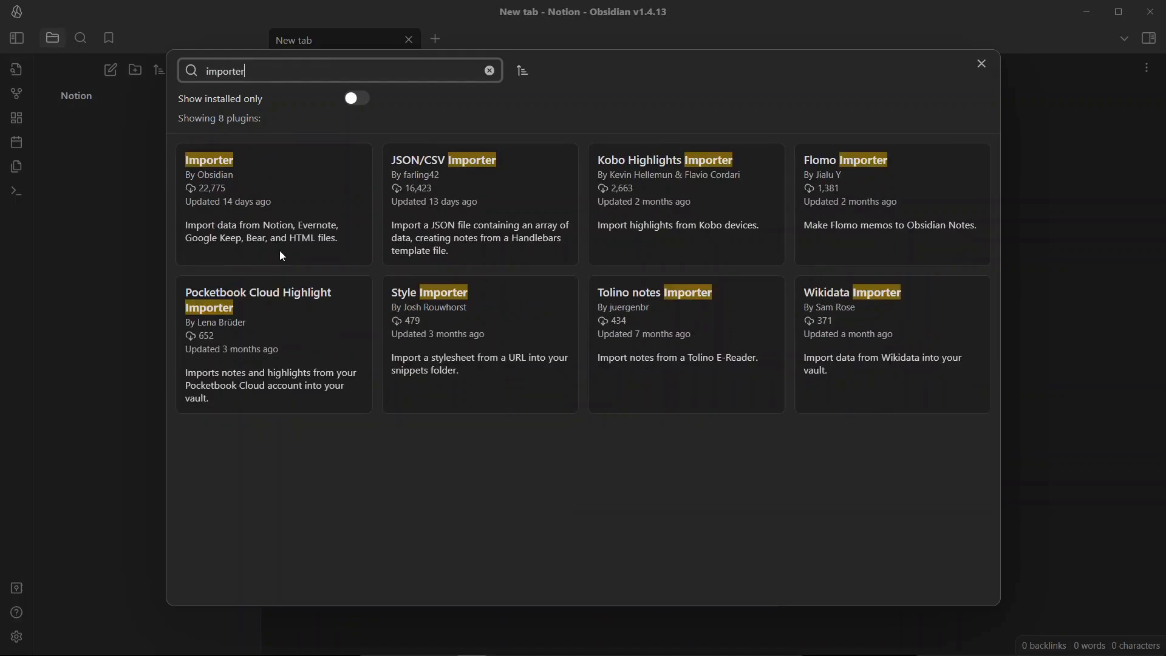
click(278, 239)
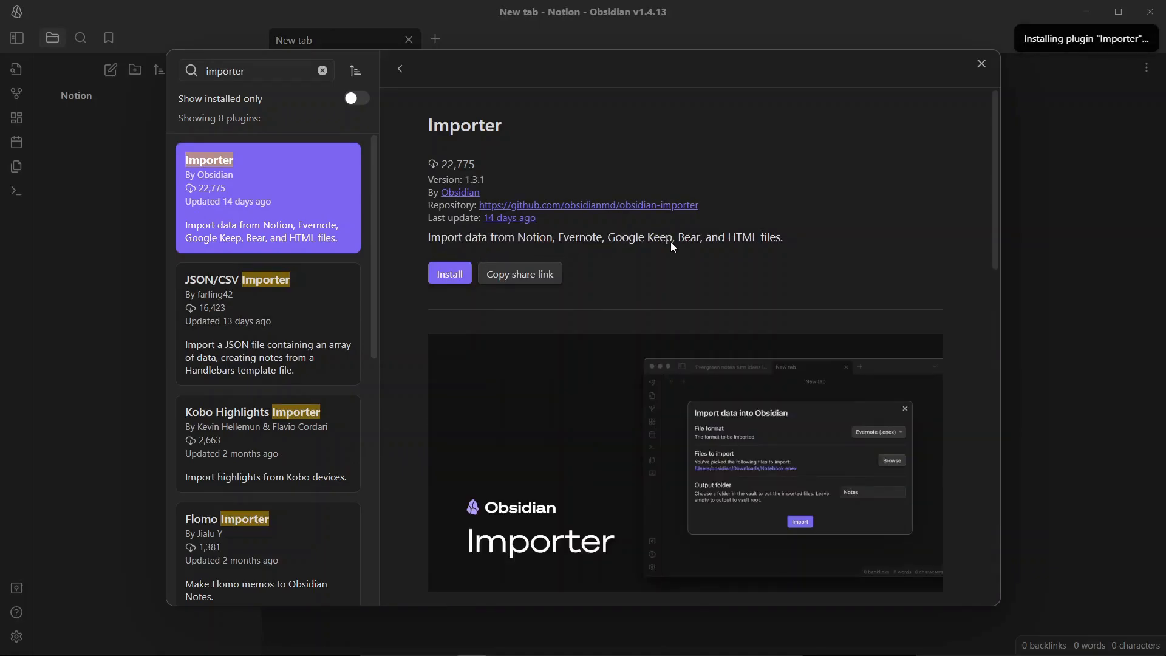
scroll(655, 391, down, 6)
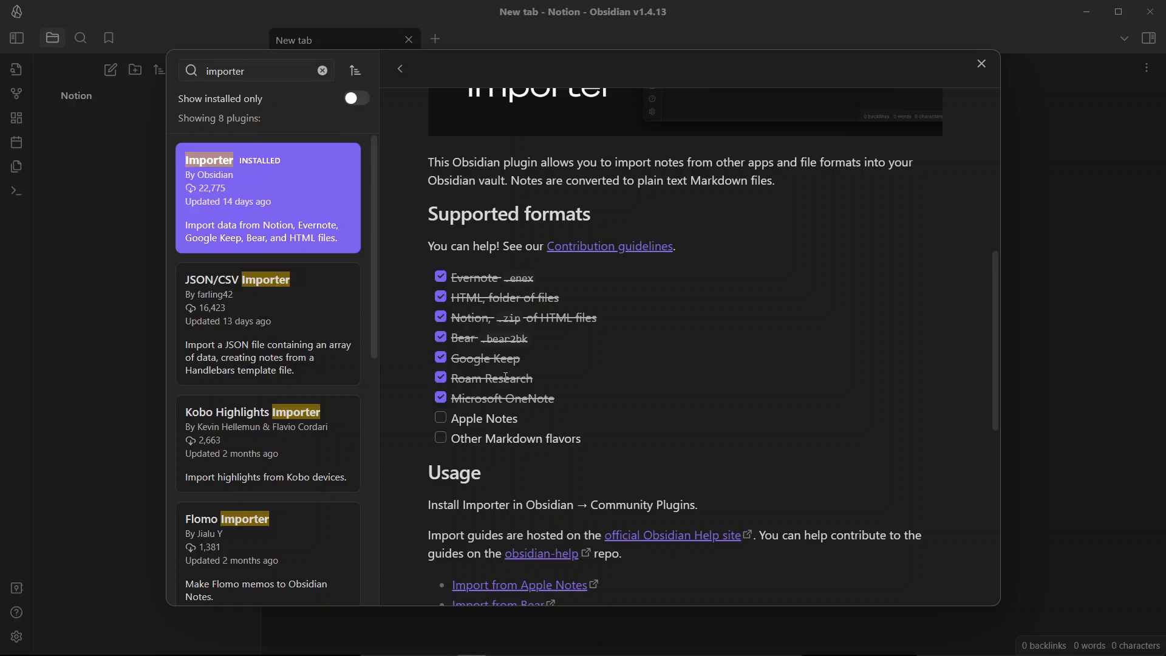
- Review the Importer's supported formats, enable the plugin and leave the settings
drag(476, 399, 529, 399)
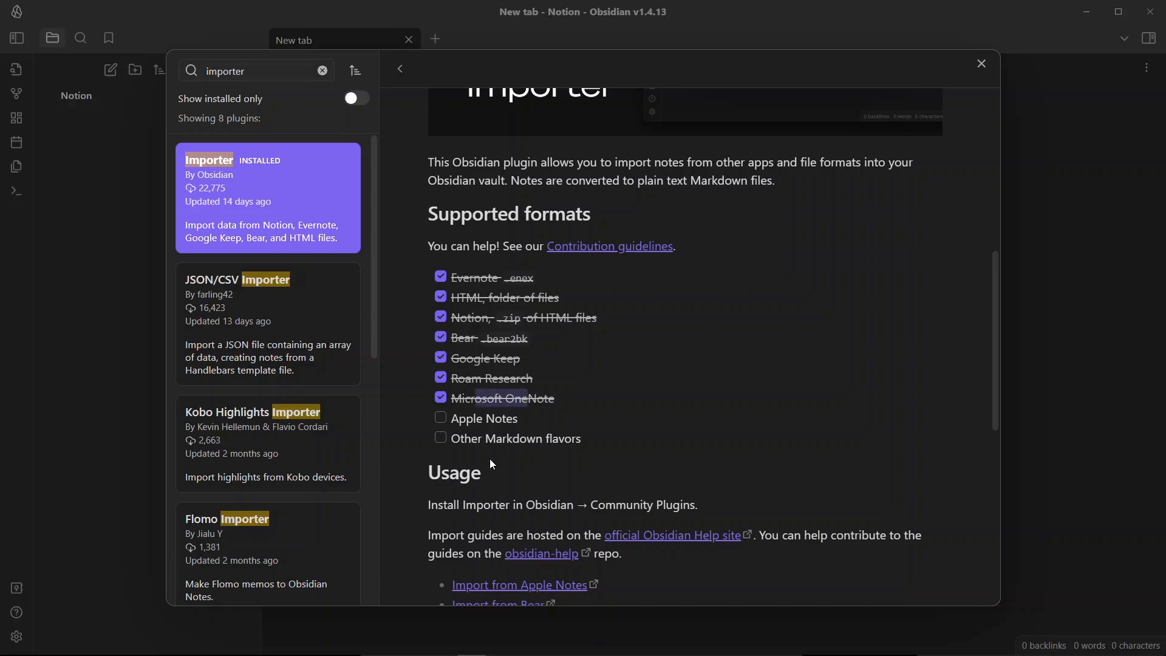
scroll(480, 425, down, 4)
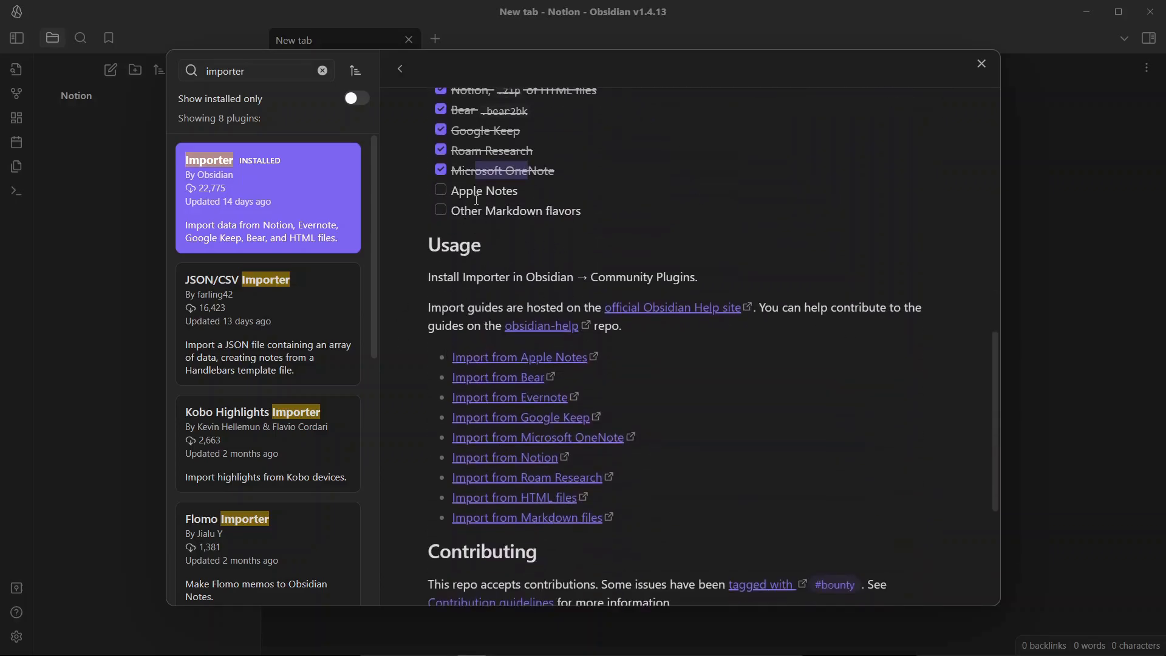
scroll(587, 102, up, 12)
click(439, 277)
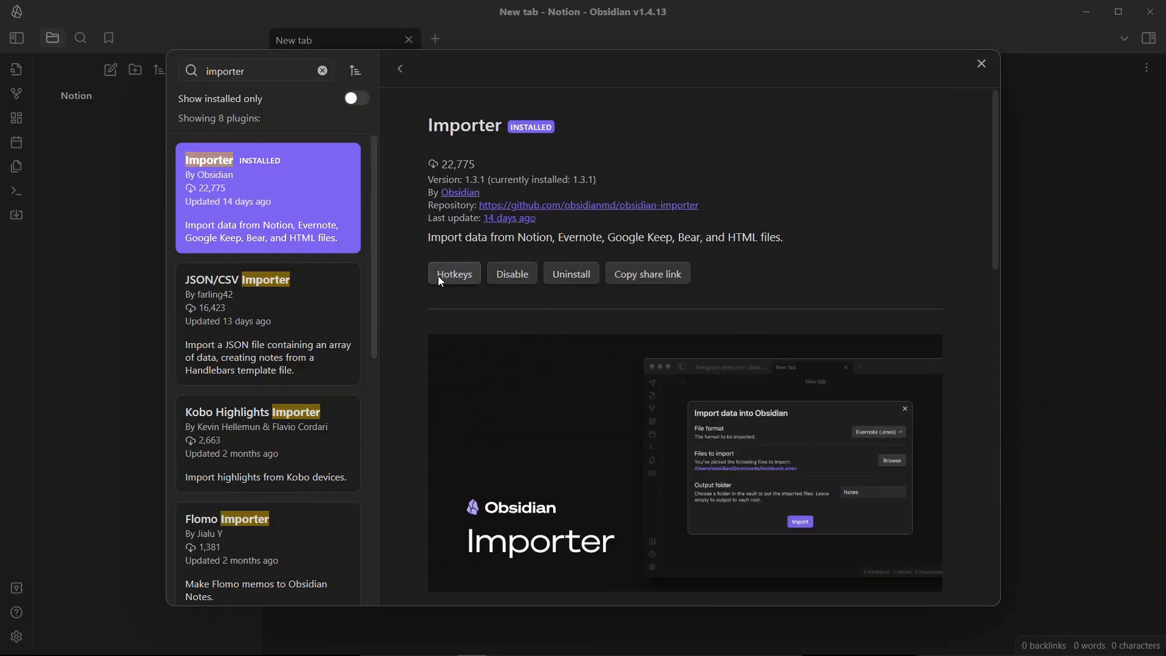
click(1023, 222)
click(1072, 213)
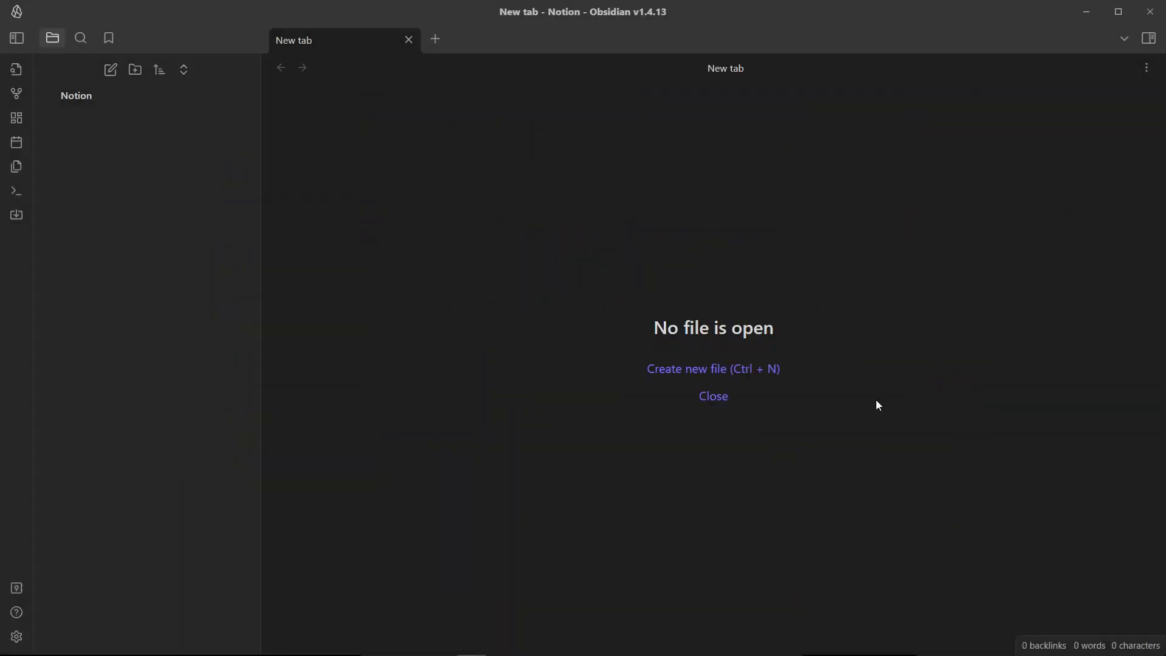
- Open the Importer and set the file format to Notion (.zip)
click(17, 215)
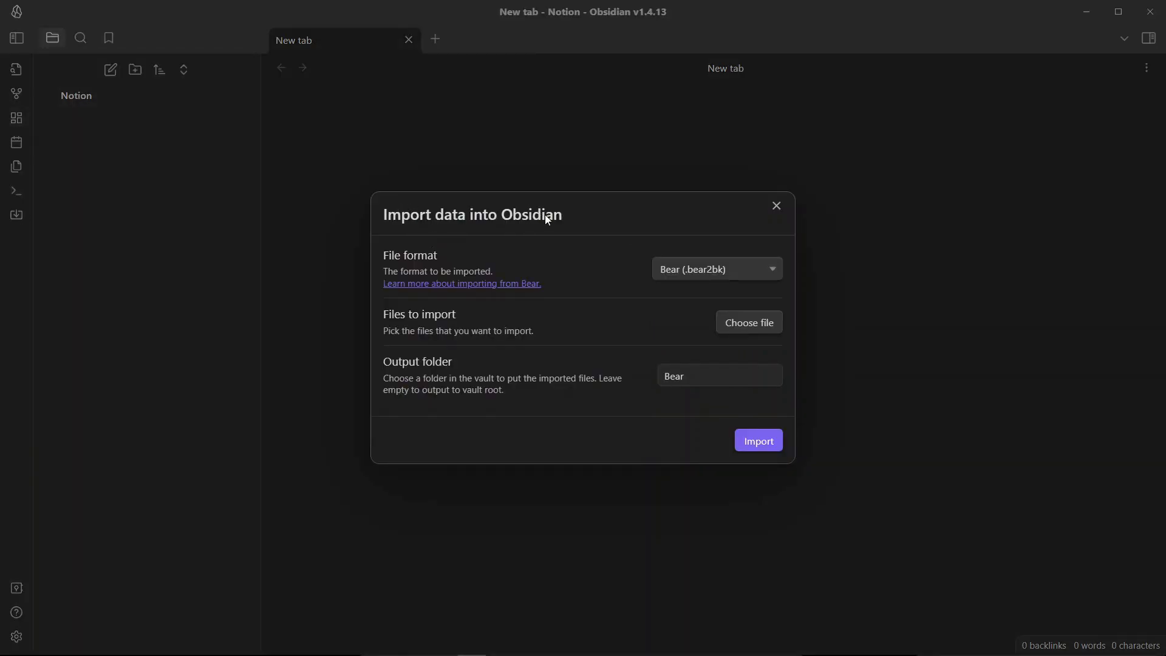
click(728, 272)
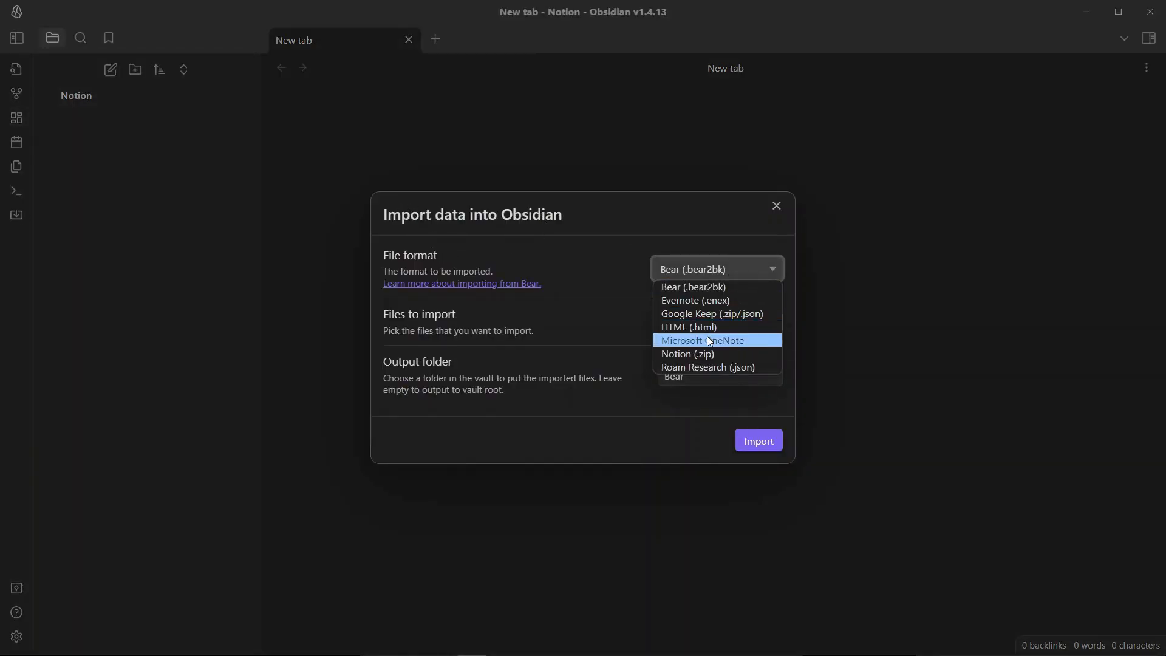
click(700, 355)
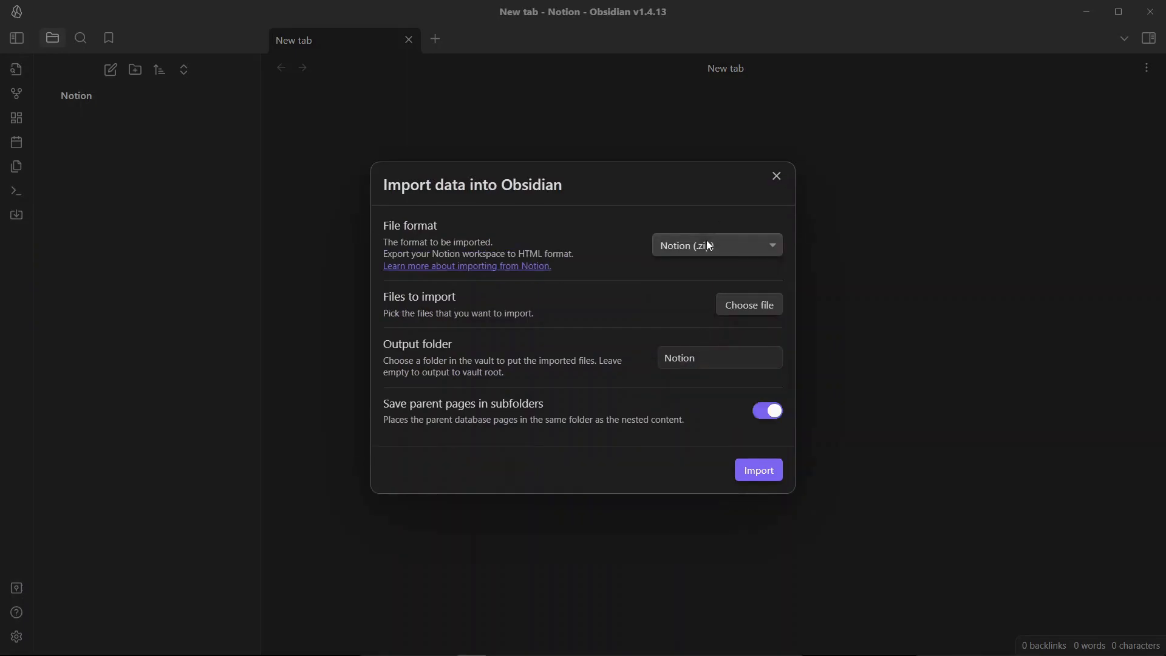
click(709, 240)
click(704, 304)
click(704, 214)
click(687, 307)
- Choose the Notion export archive ending in _2.zip from the Compressed downloads folder as the file to import
click(753, 306)
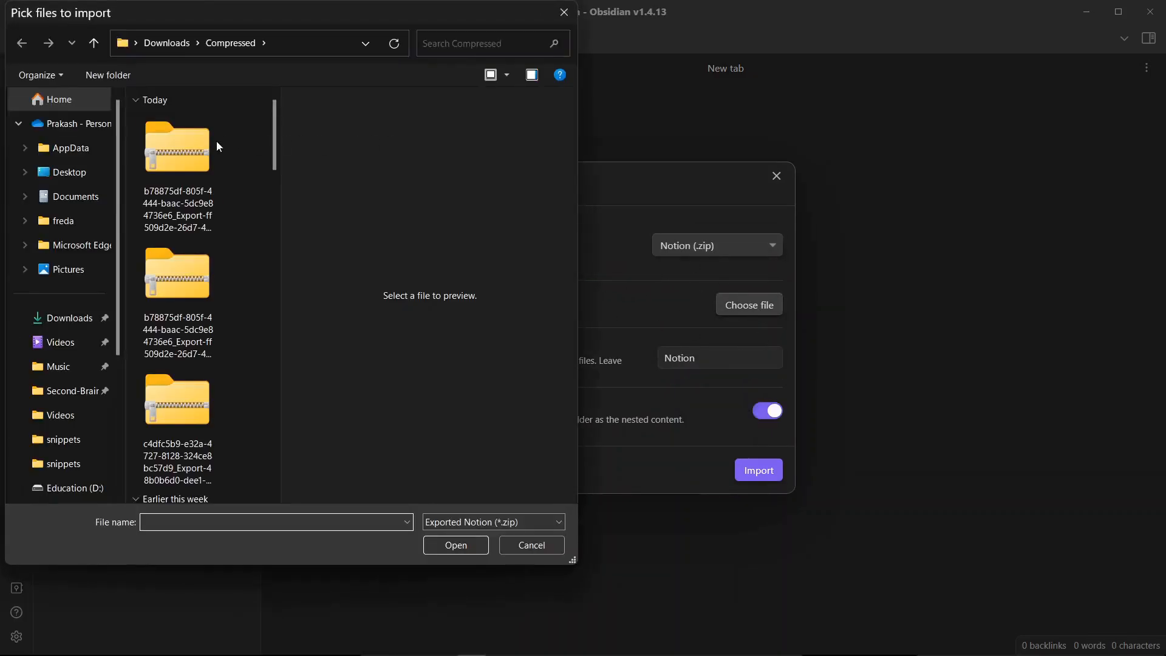
click(198, 139)
click(469, 542)
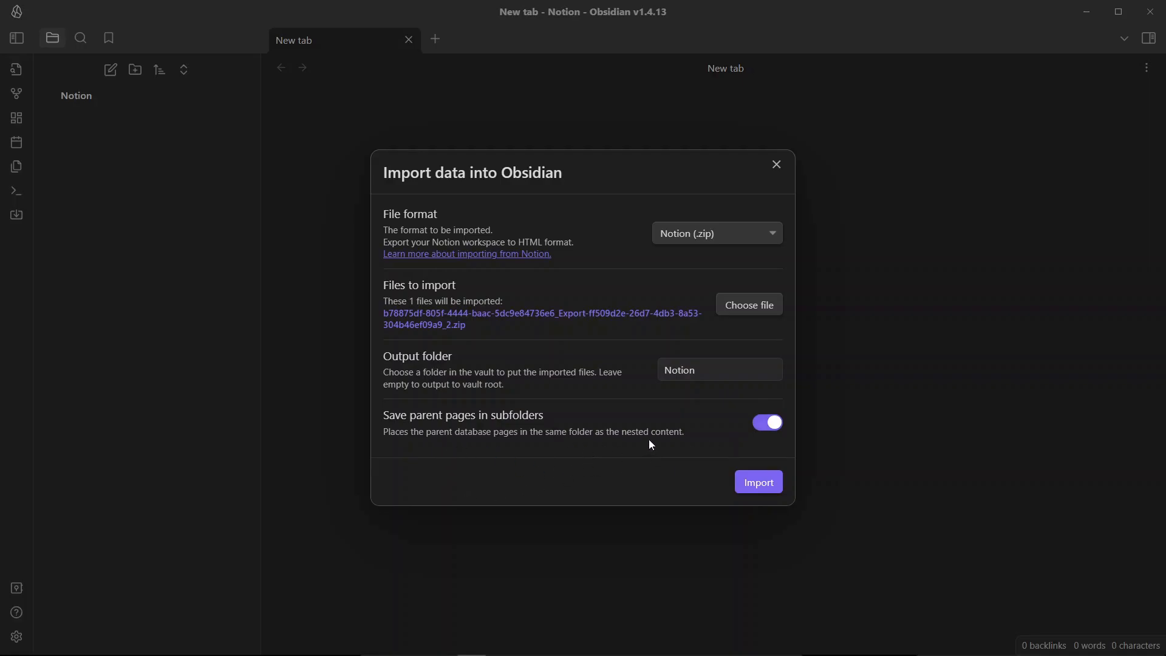
- Turn off saving parent pages in subfolders, run the import into the Notion folder, and dismiss the import report
click(764, 424)
click(753, 483)
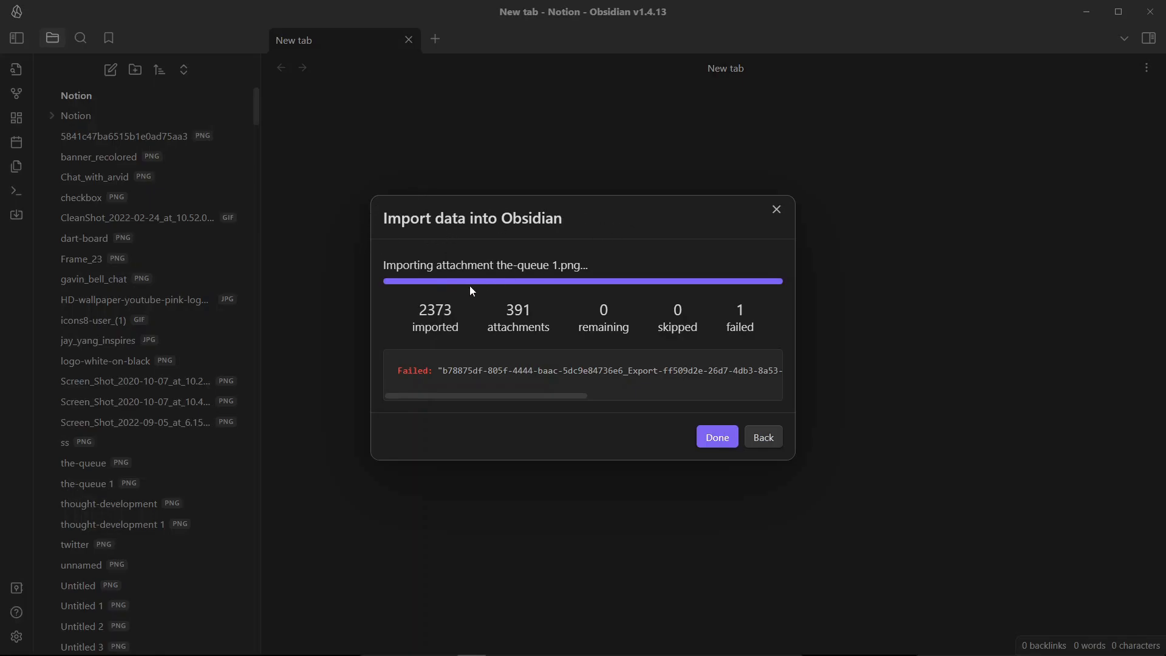
drag(415, 373, 723, 370)
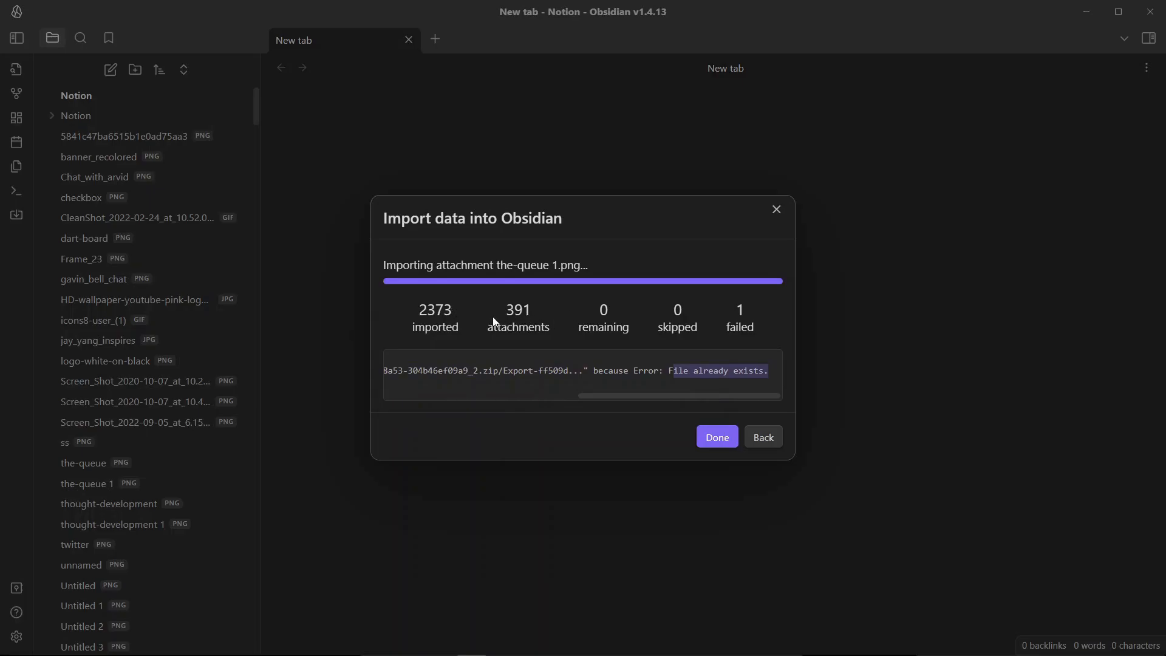
click(725, 443)
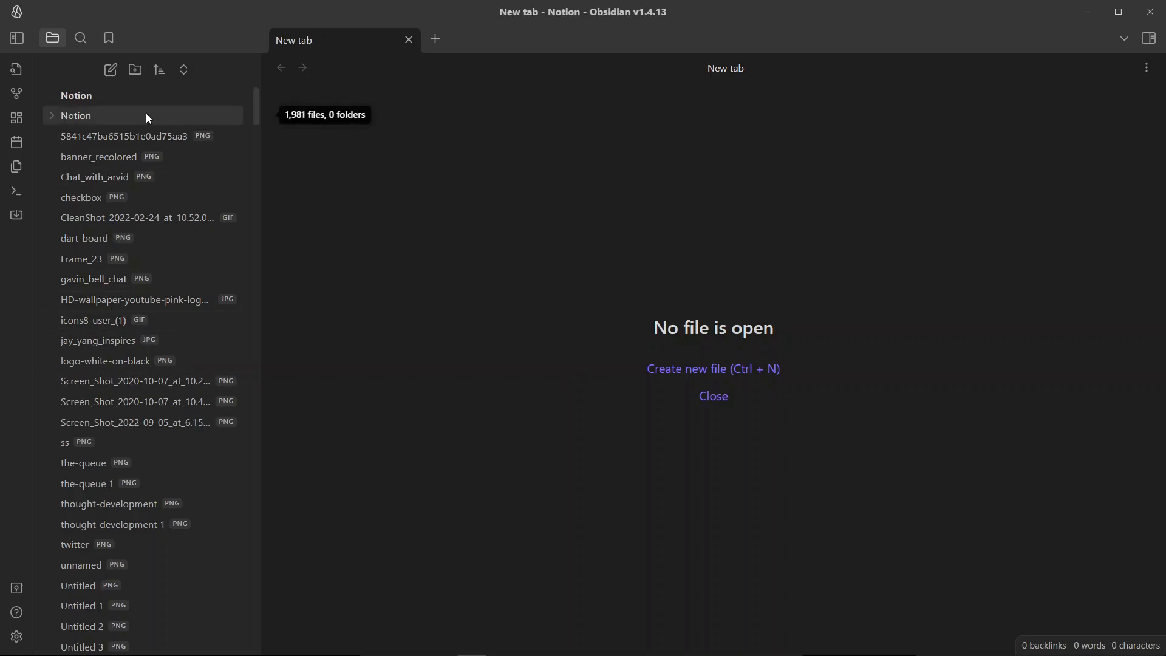
- Expand the imported Notion folder in the vault's file list
click(76, 116)
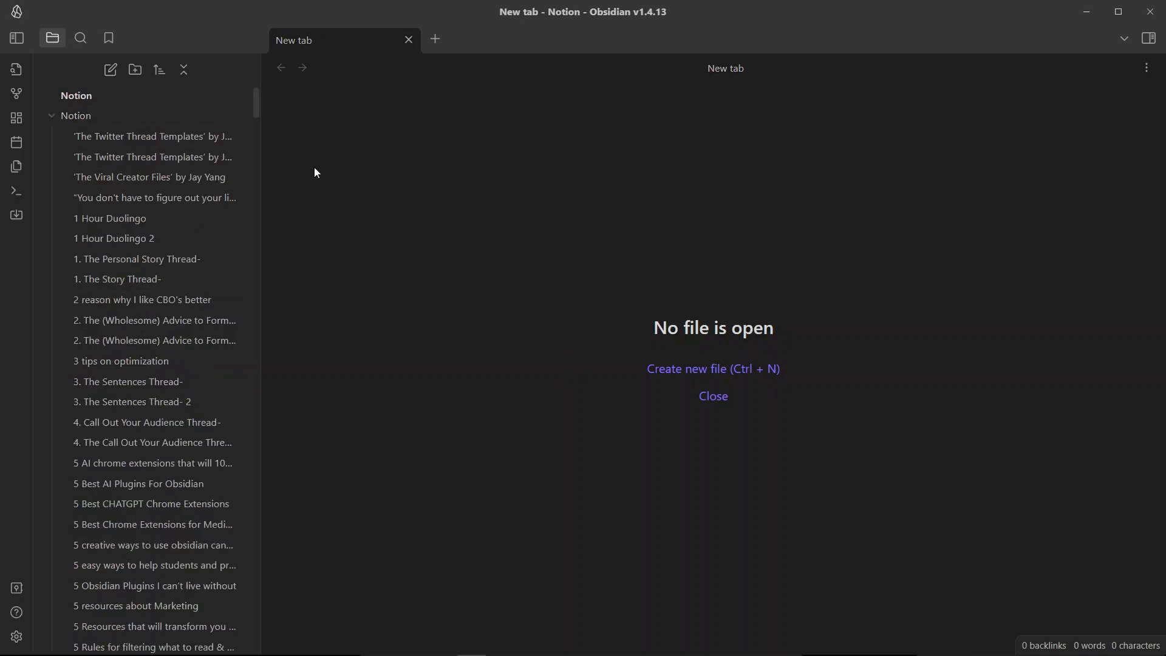
click(81, 117)
click(49, 114)
click(51, 114)
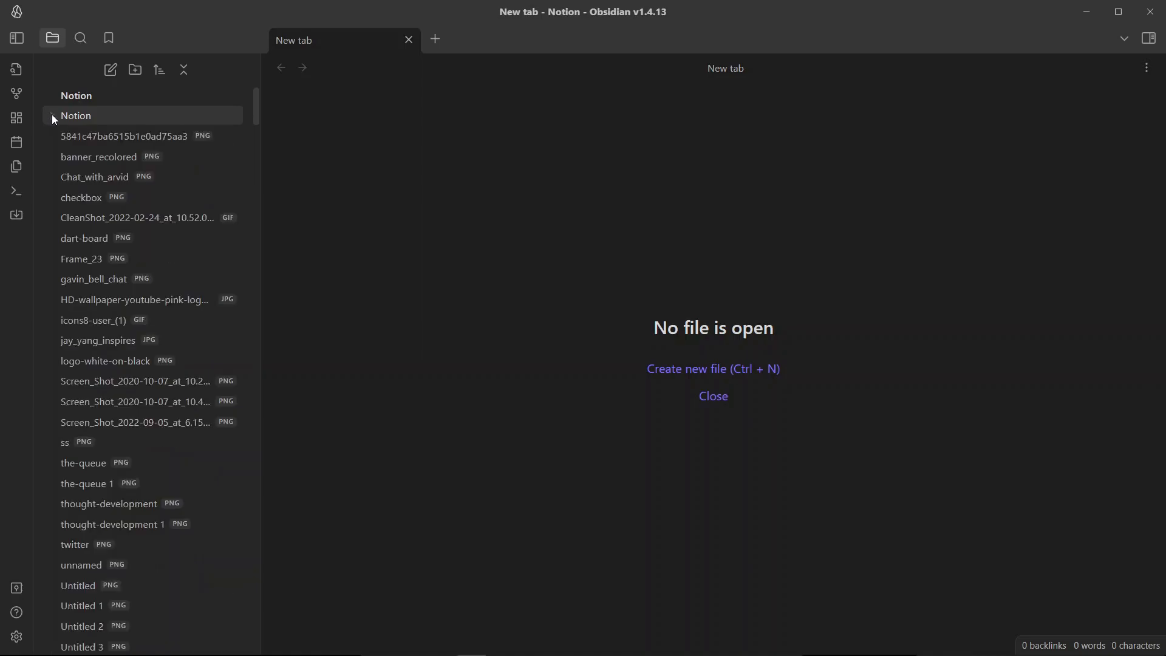
click(94, 118)
- Open the first 'The Twitter Thread Templates' note and follow its link to "1. The Personal Story Thread-"
click(122, 133)
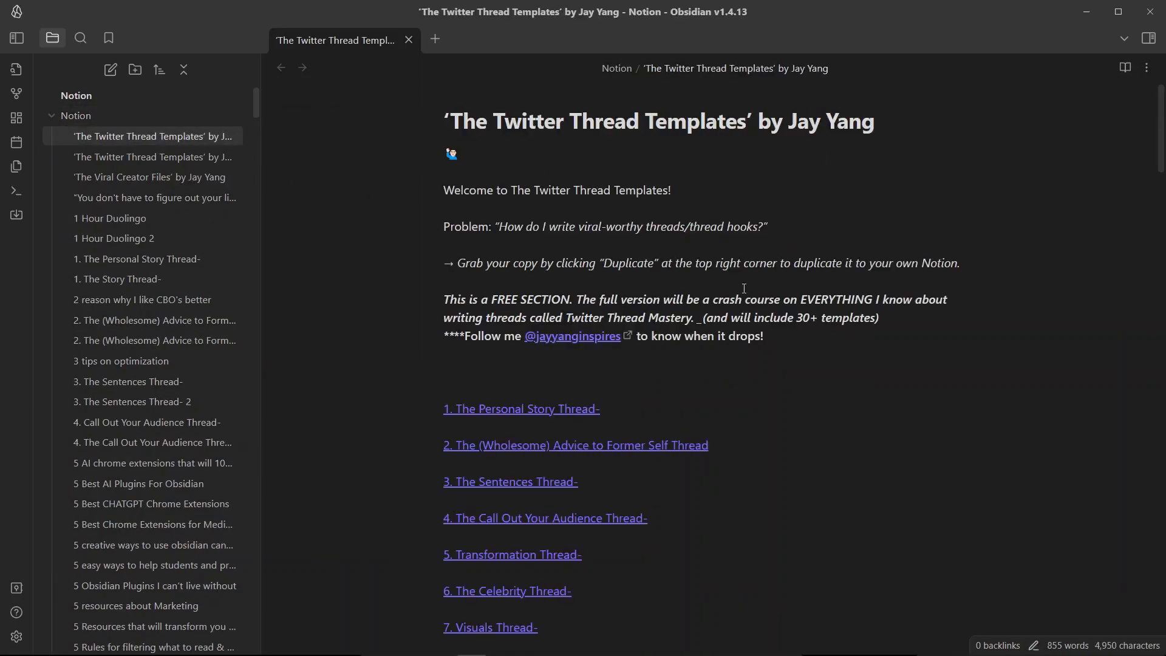
scroll(744, 288, down, 4)
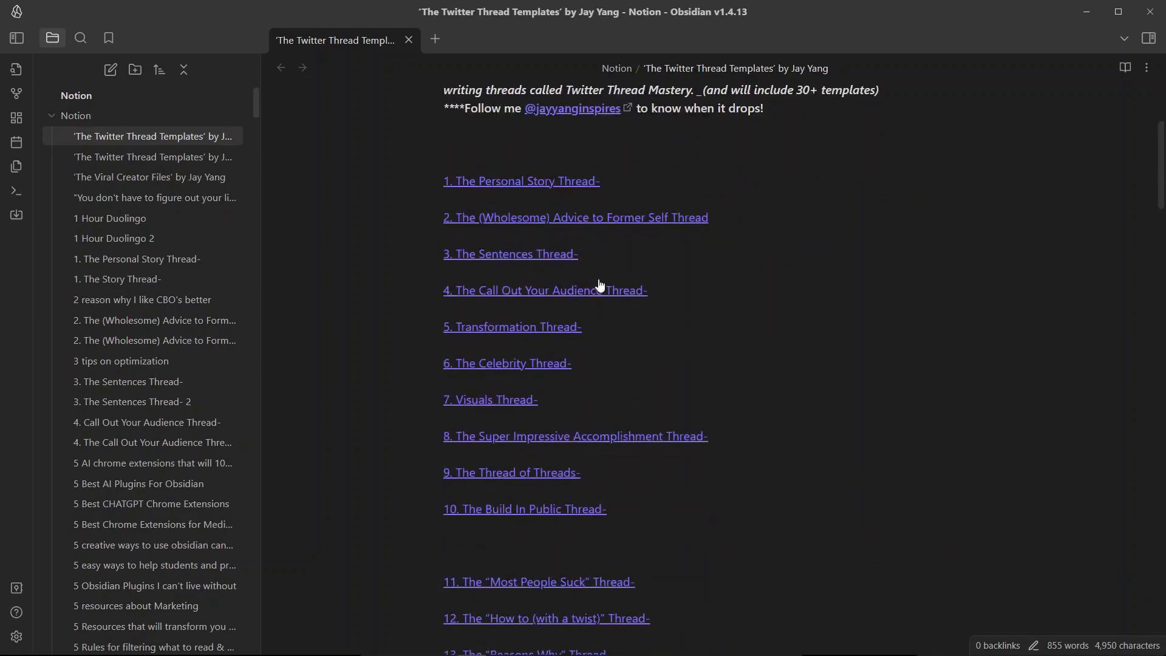
click(525, 183)
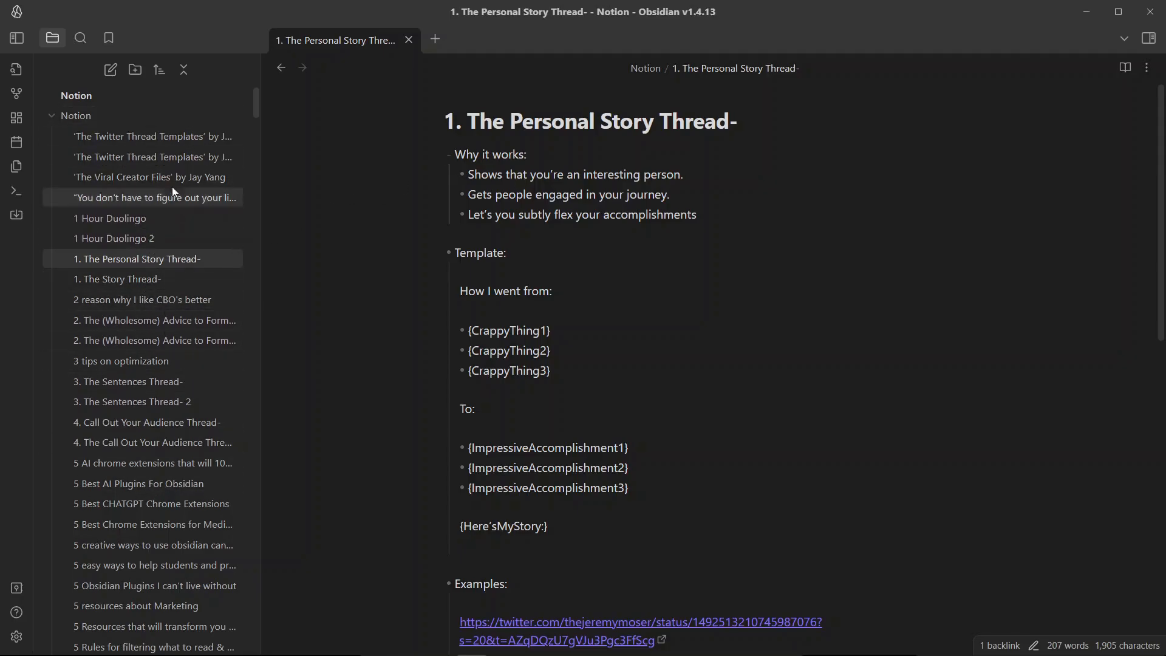
- Browse the imported profile notes beginning with A and inspect the properties of two of them
click(143, 114)
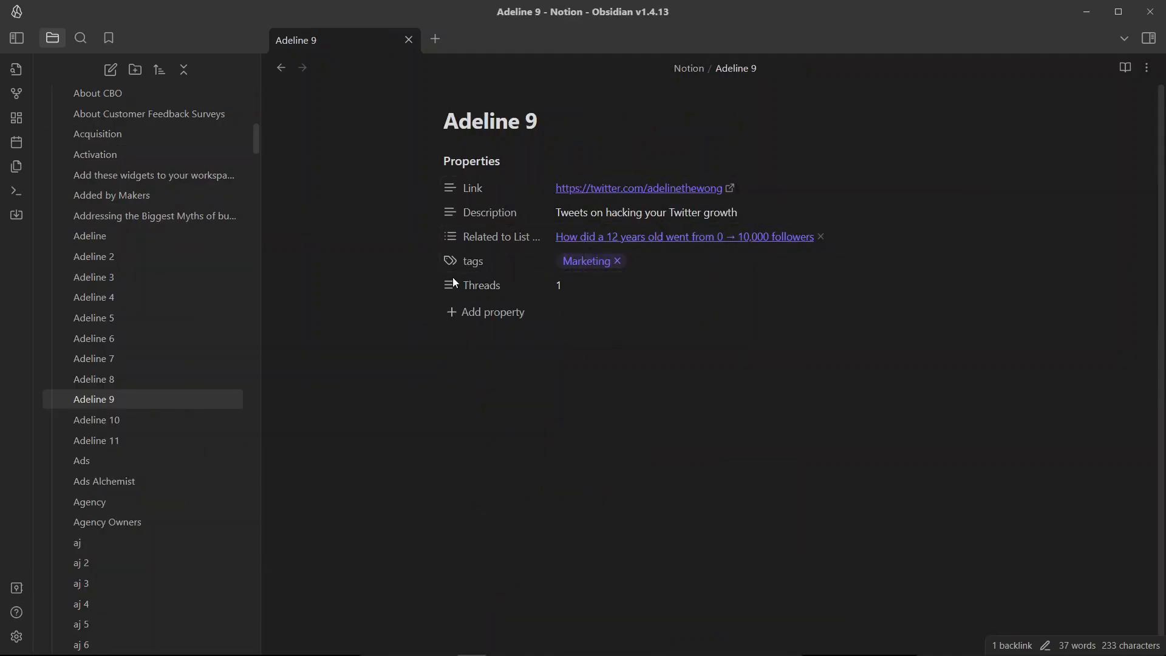
click(118, 580)
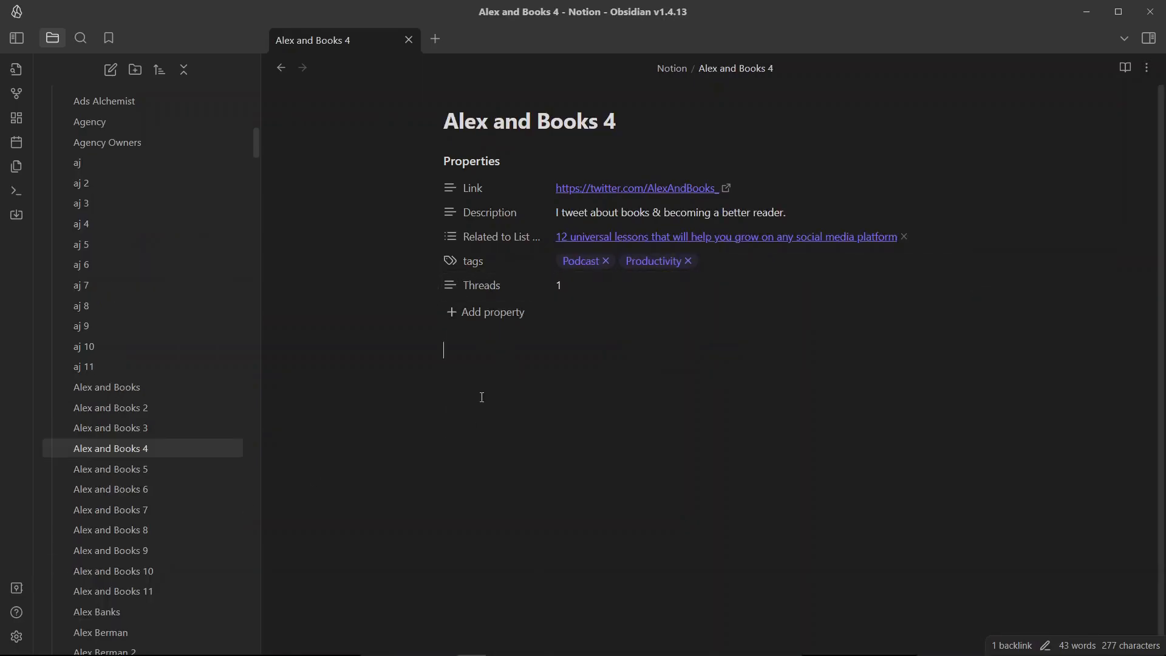
scroll(482, 396, down, 1)
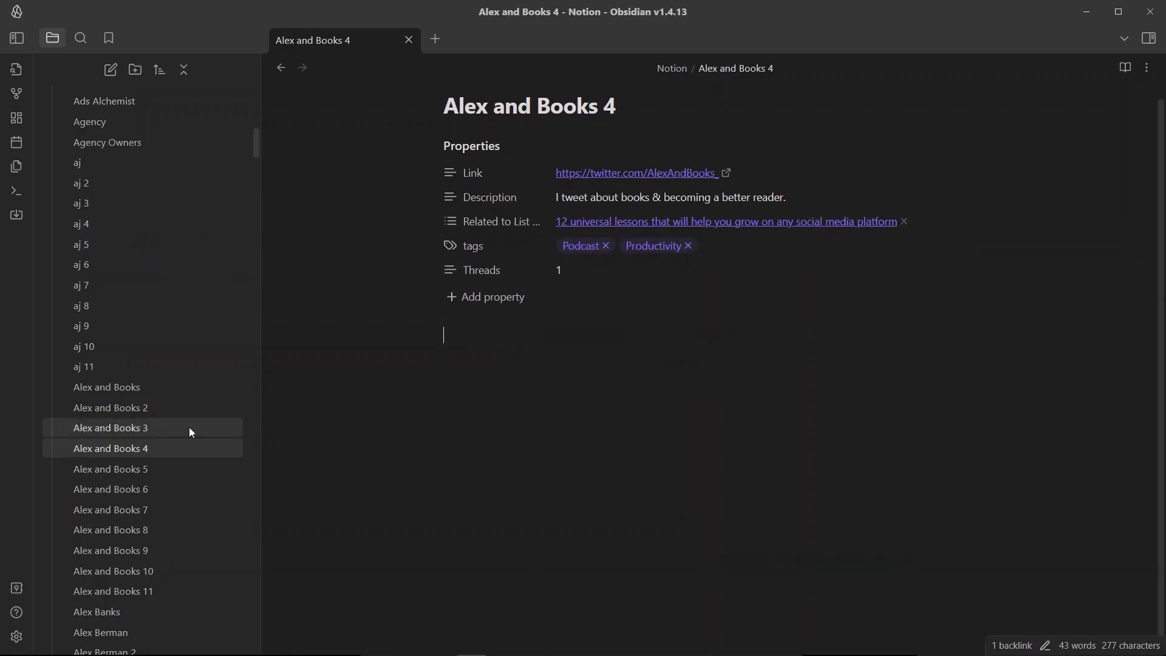
scroll(190, 429, down, 15)
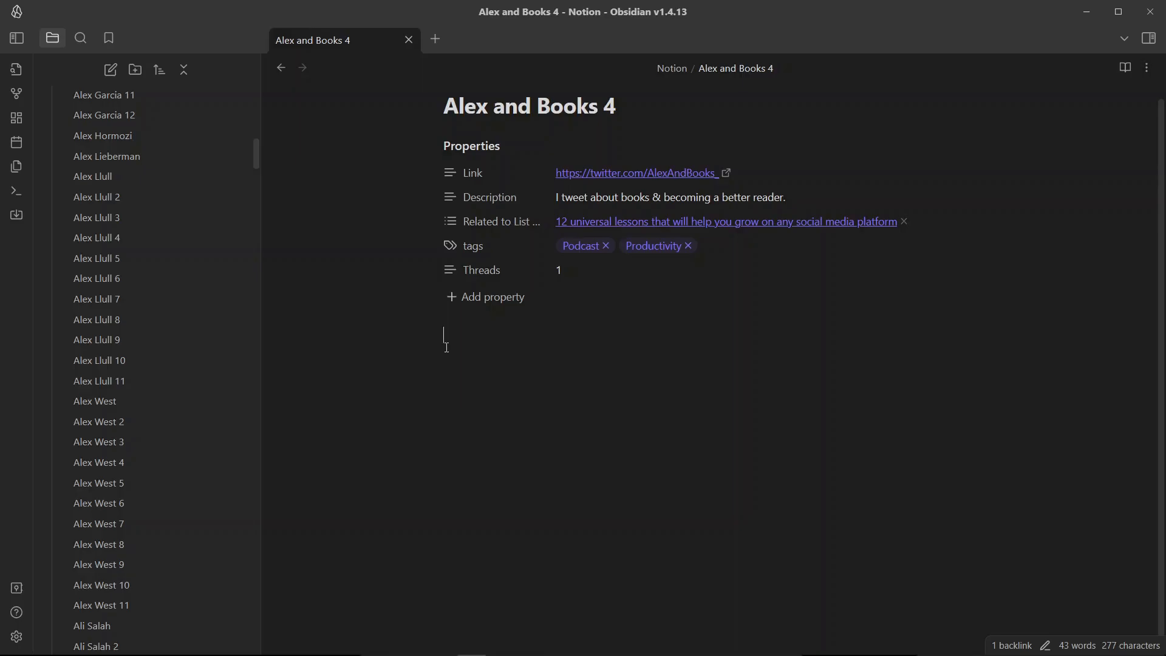
- Open the Writing Hub note, view its linked Knowlege Management System page, and return to the hub
scroll(170, 384, down, 8)
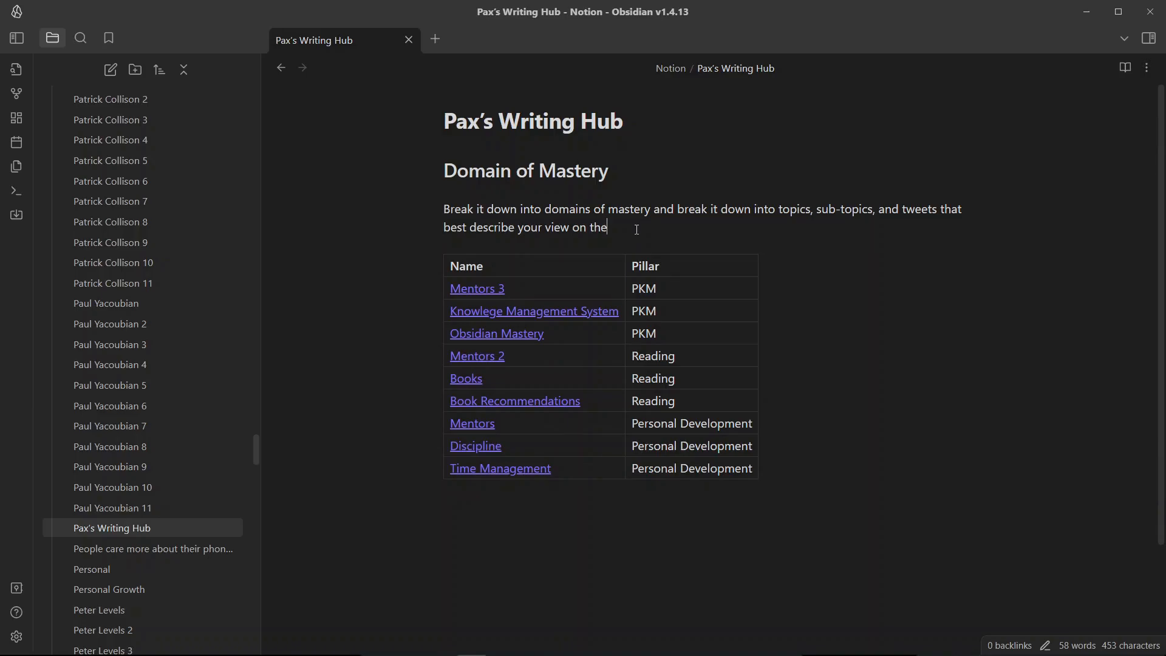
click(540, 314)
scroll(540, 316, down, 2)
scroll(540, 316, up, 2)
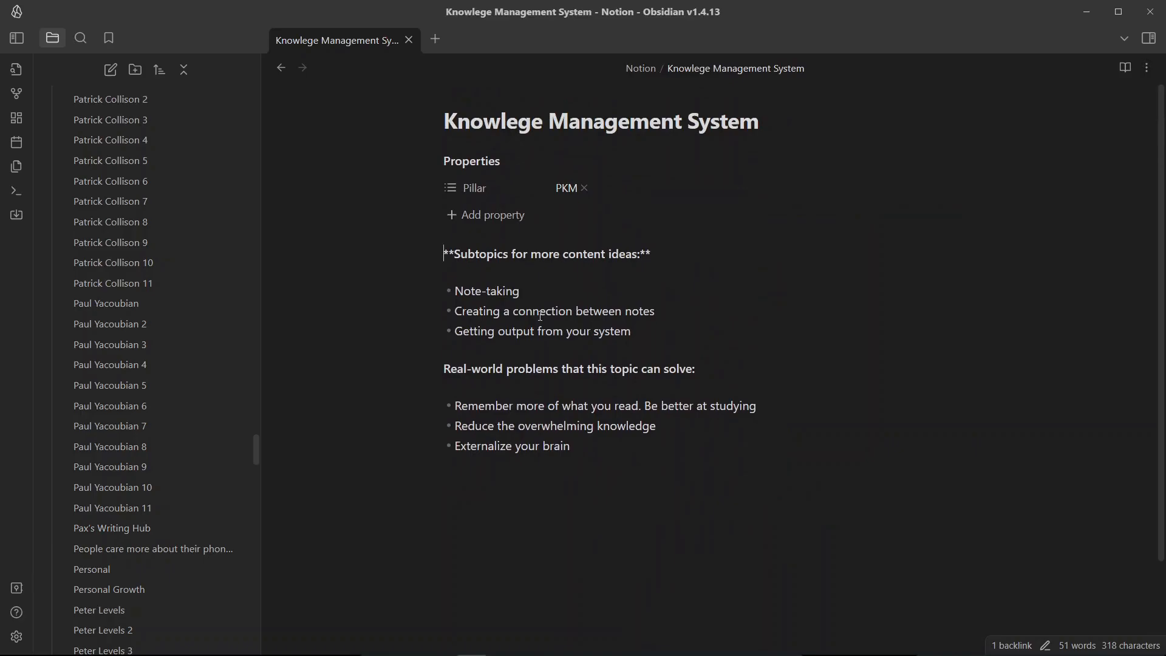
key(ctrl+alt+Left)
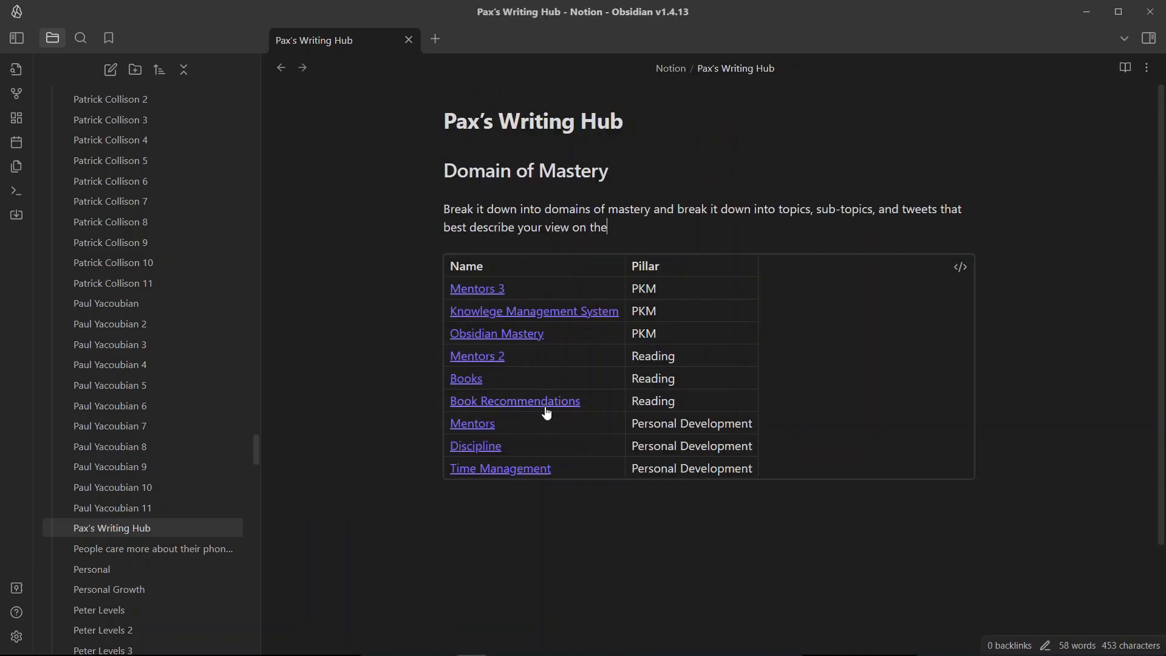
- Check the hub table's Book Recommendations, Books, Discipline and Time Management pages, going back to the hub between them
click(547, 408)
key(ctrl+alt+Left)
click(477, 379)
key(ctrl+alt+Left)
click(476, 450)
key(ctrl+alt+Left)
click(484, 471)
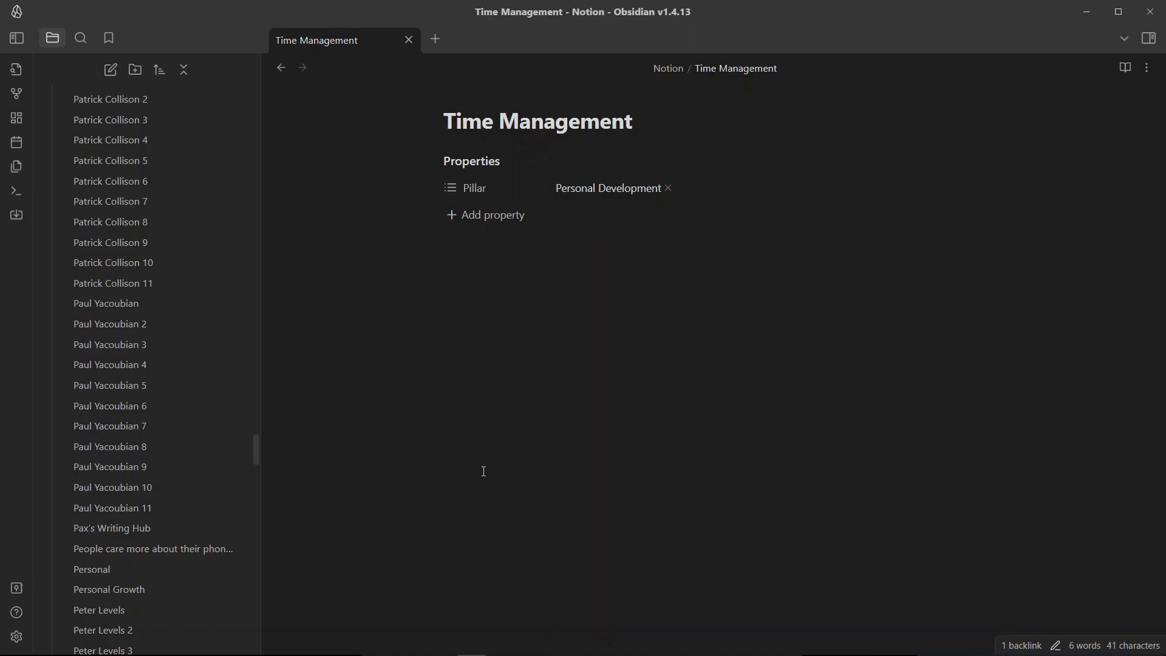